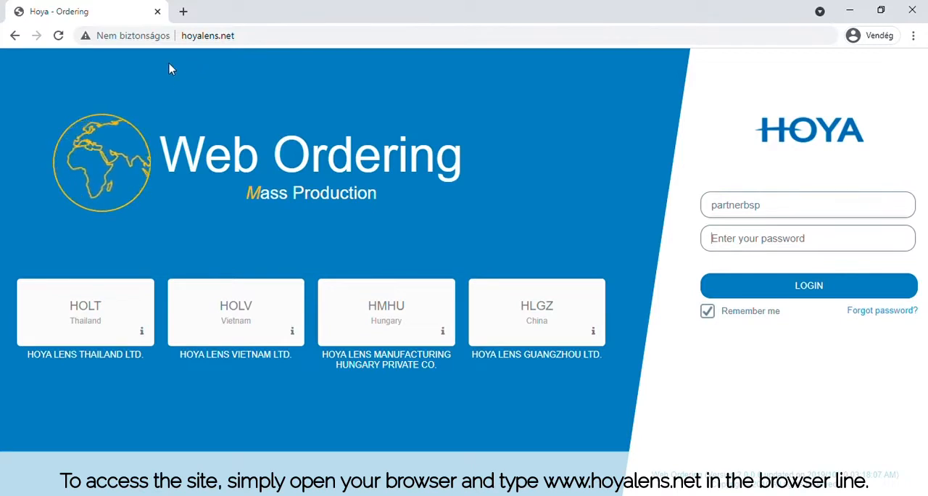
left_click(190, 36)
type("www.hoyalens.net")
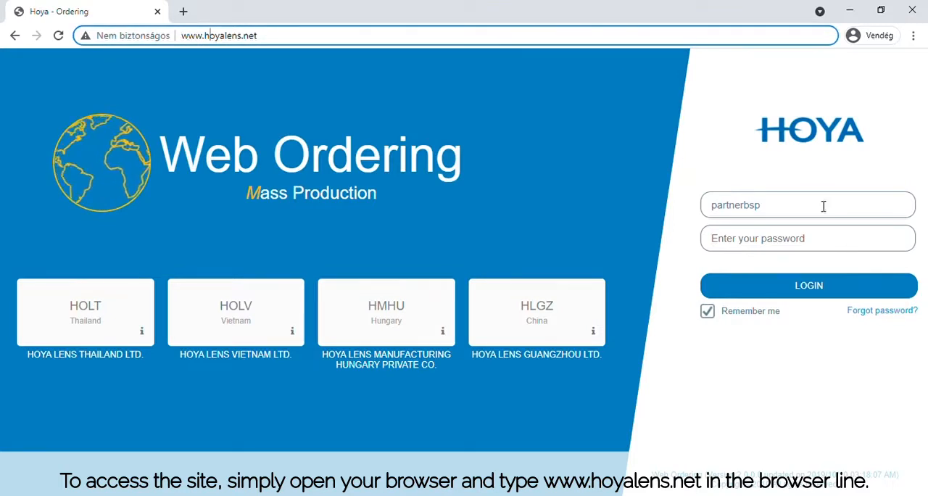
left_click(818, 241)
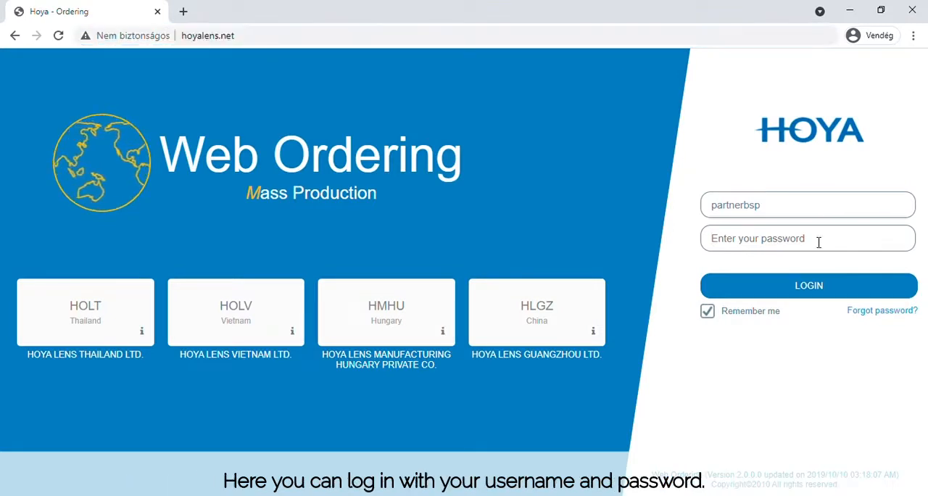
type("•••••")
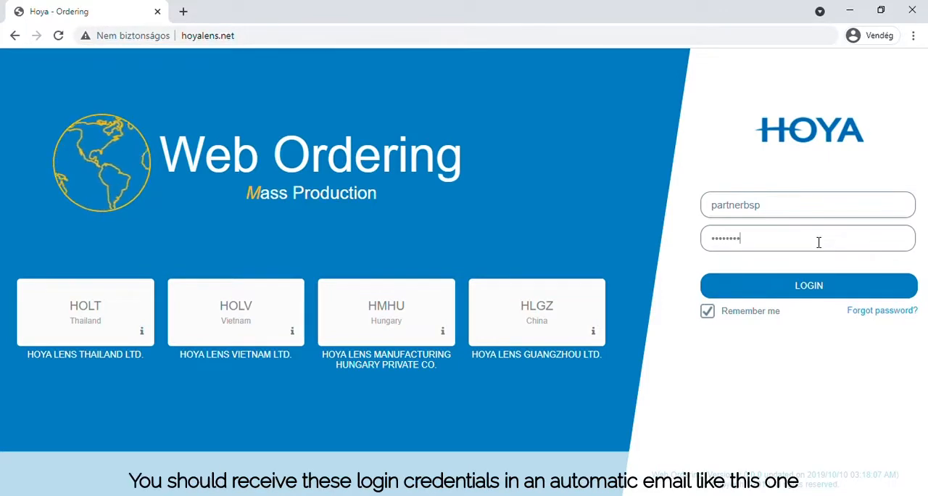
left_click(824, 288)
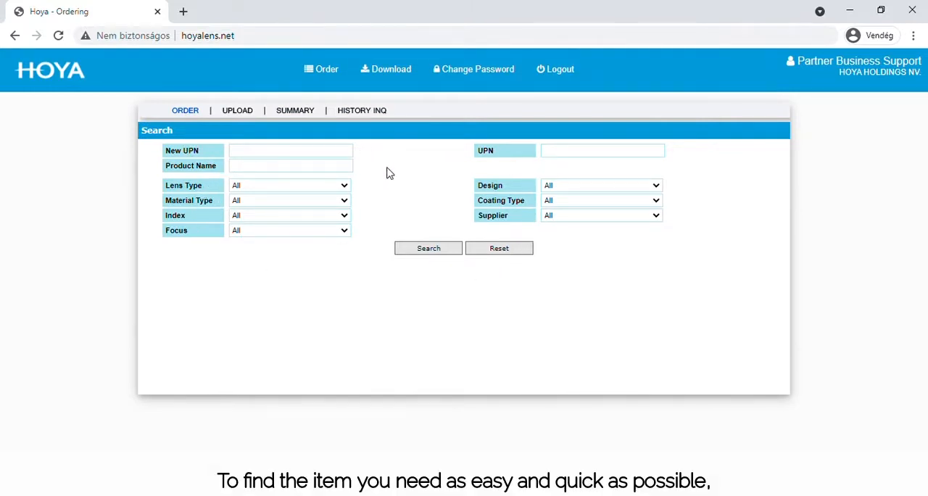
left_click(272, 153)
left_click(538, 152)
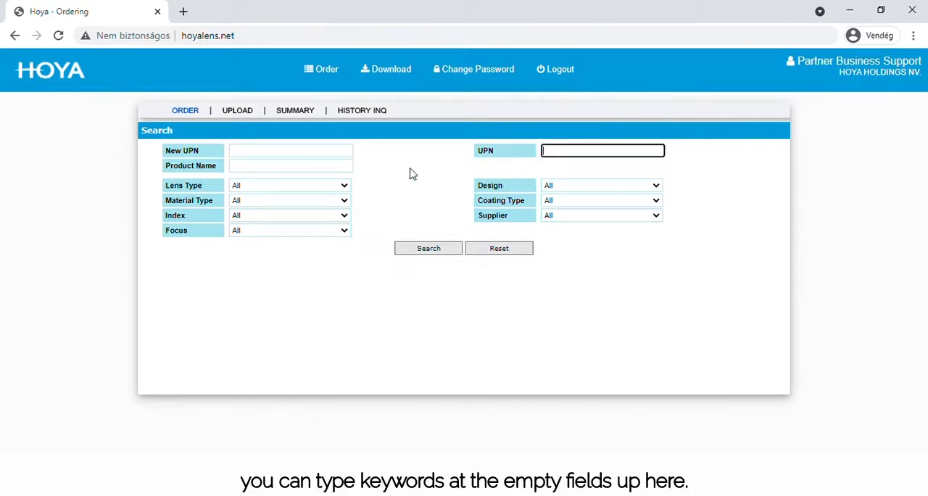
left_click(341, 168)
left_click(367, 185)
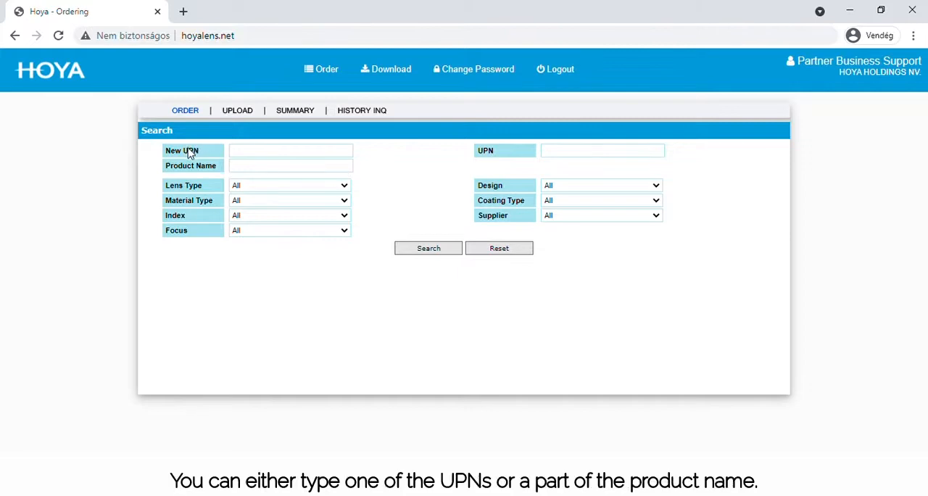
left_click_drag(189, 150, 198, 148)
left_click_drag(477, 148, 492, 152)
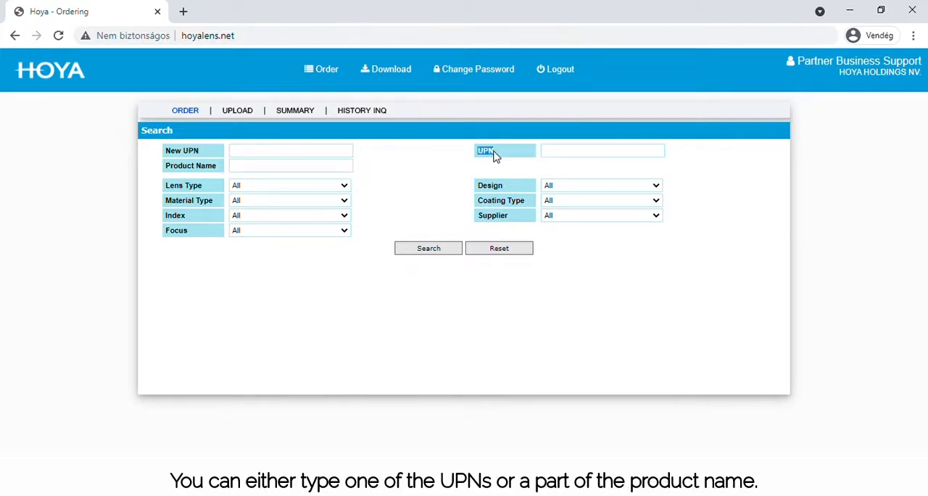
left_click(418, 178)
left_click_drag(219, 166, 174, 176)
left_click(392, 182)
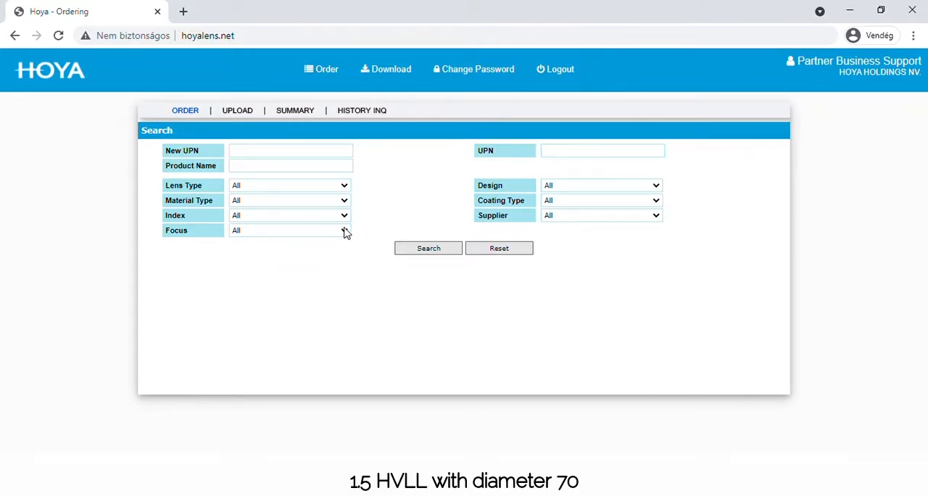
Step: Search the products by the New UPN HO150NB HVL70
left_click(286, 154)
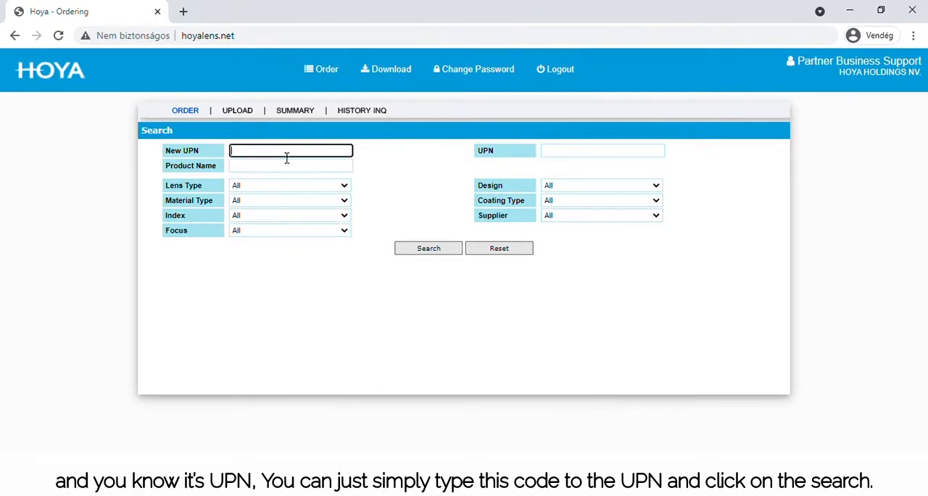
type("HO150NB  HVL70")
left_click(418, 249)
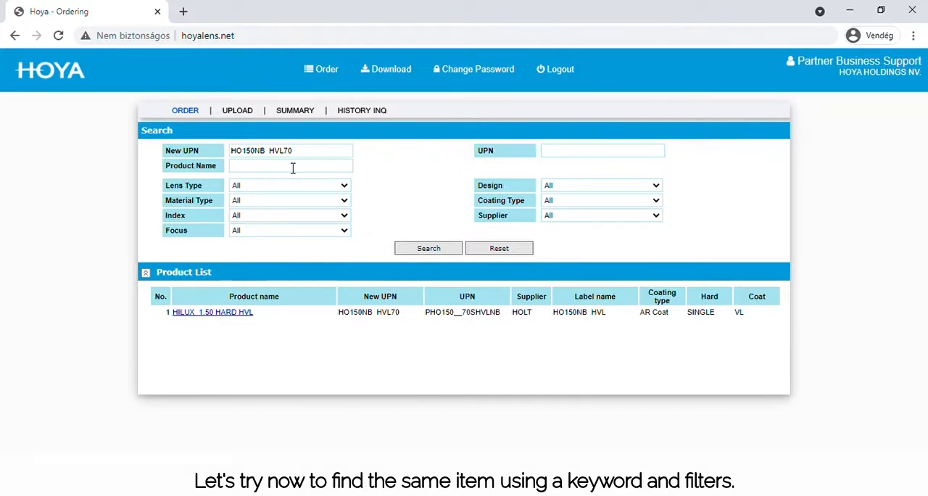
Step: Reset the search criteria and search for products with Hilux in the product name
left_click_drag(308, 161, 200, 161)
left_click(512, 248)
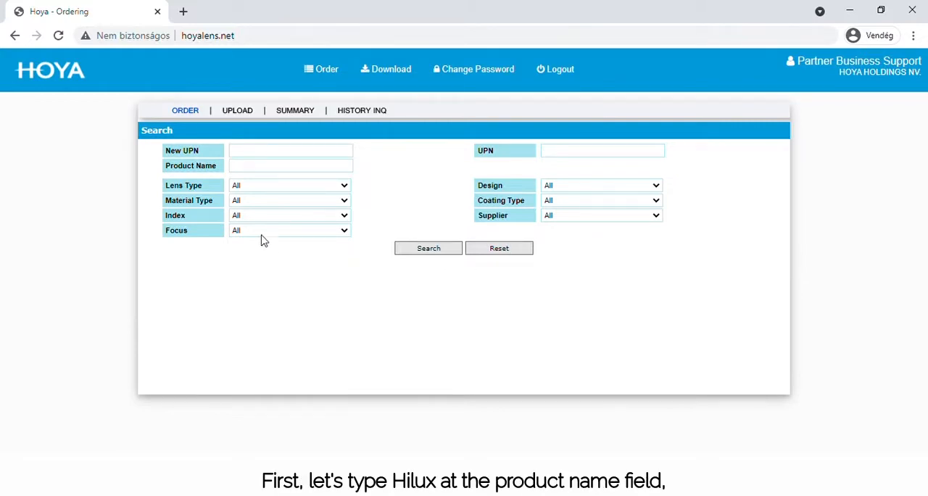
left_click(259, 170)
type("Hilux")
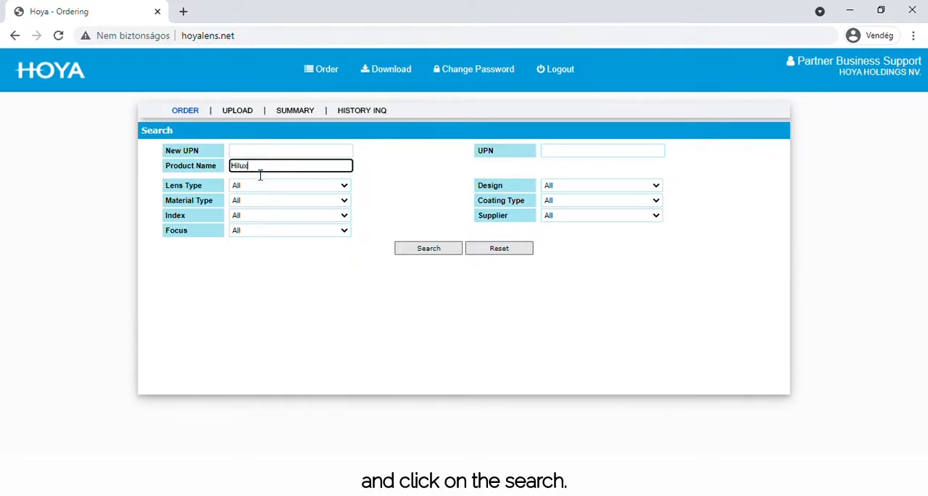
left_click(428, 251)
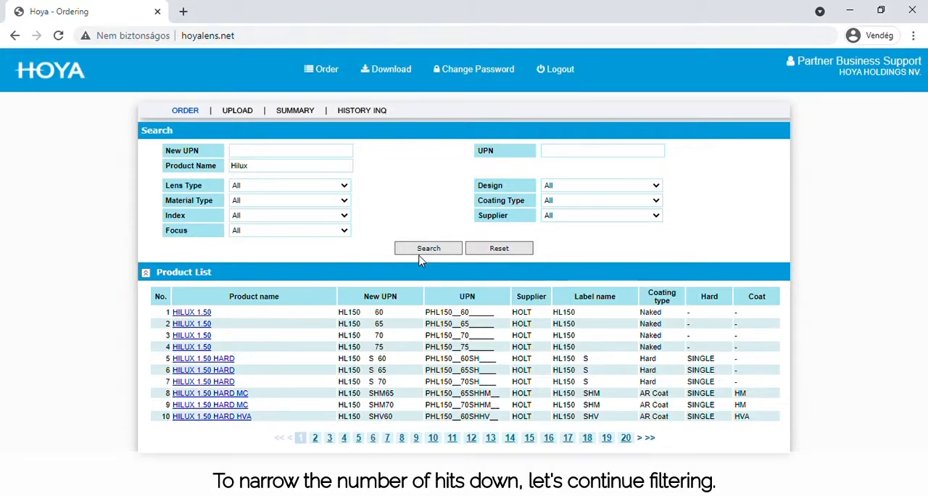
Step: Filter the results by lens type Finish Lens, material PLASTIC, index 150, focus SV and coating type AR Coat, leaving the design as All
left_click(255, 209)
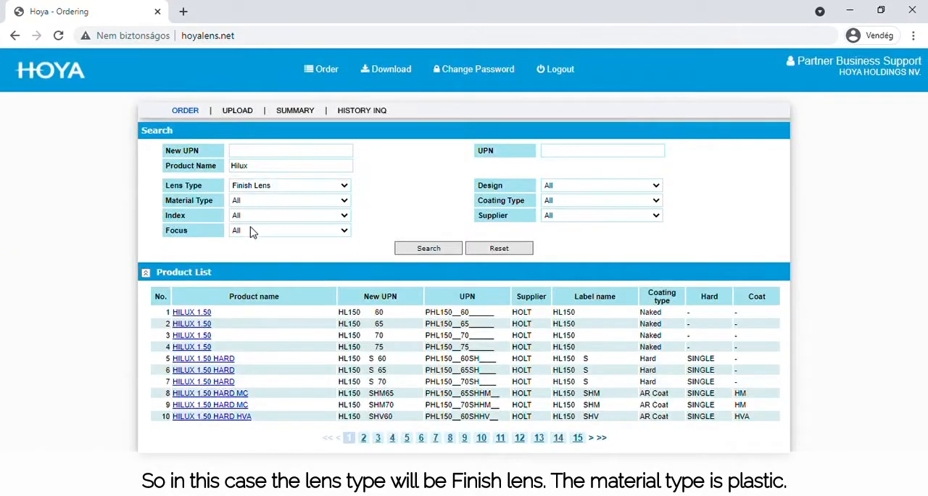
left_click(263, 215)
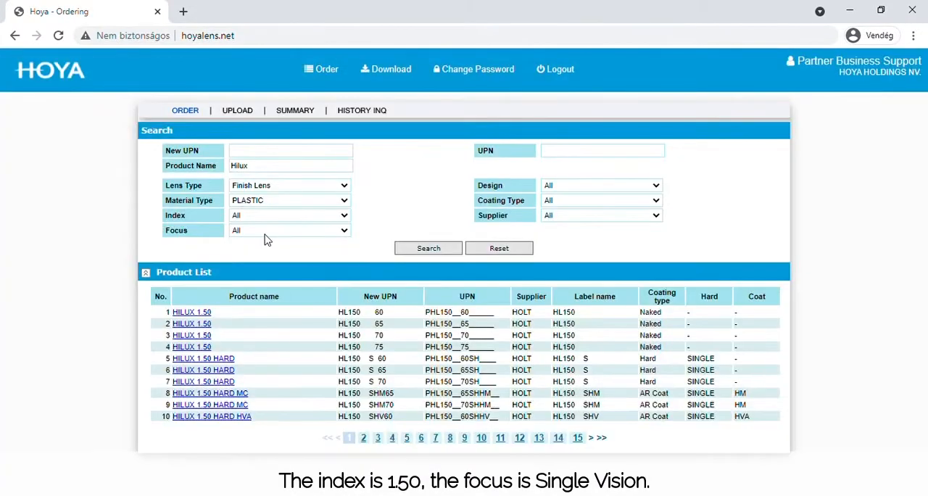
left_click(264, 240)
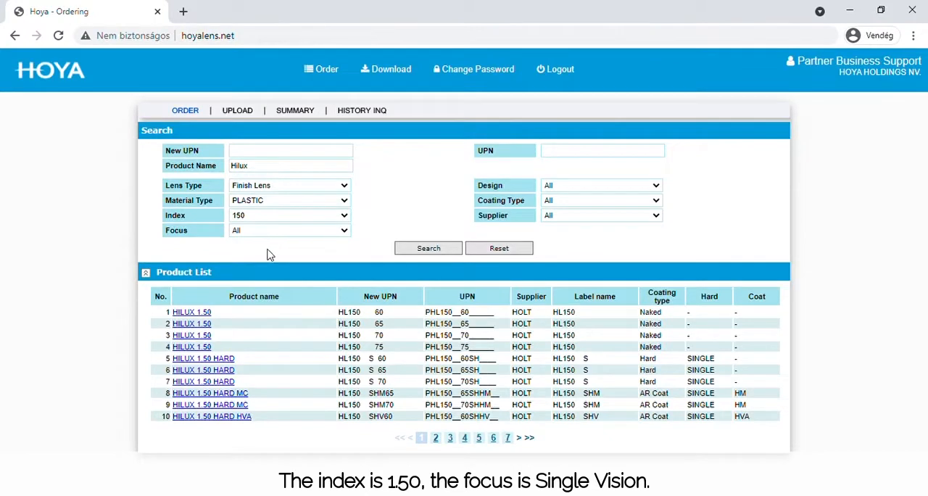
left_click(289, 252)
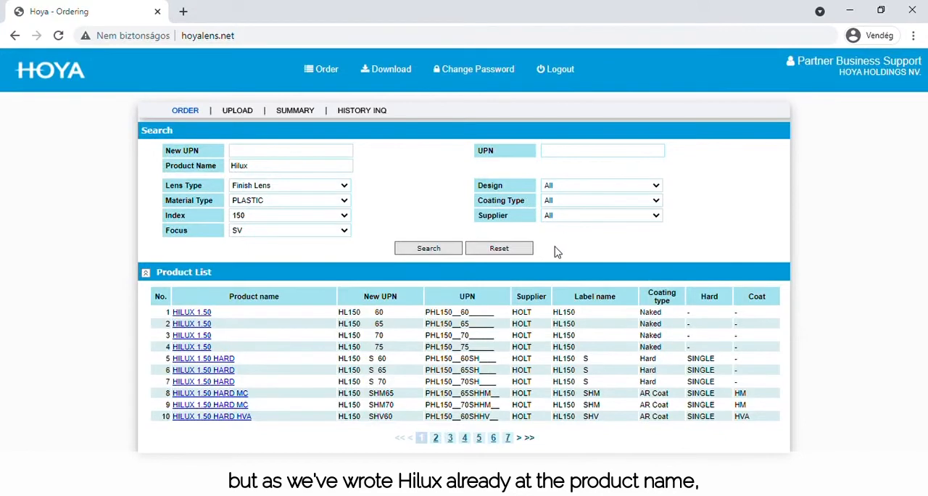
left_click(557, 190)
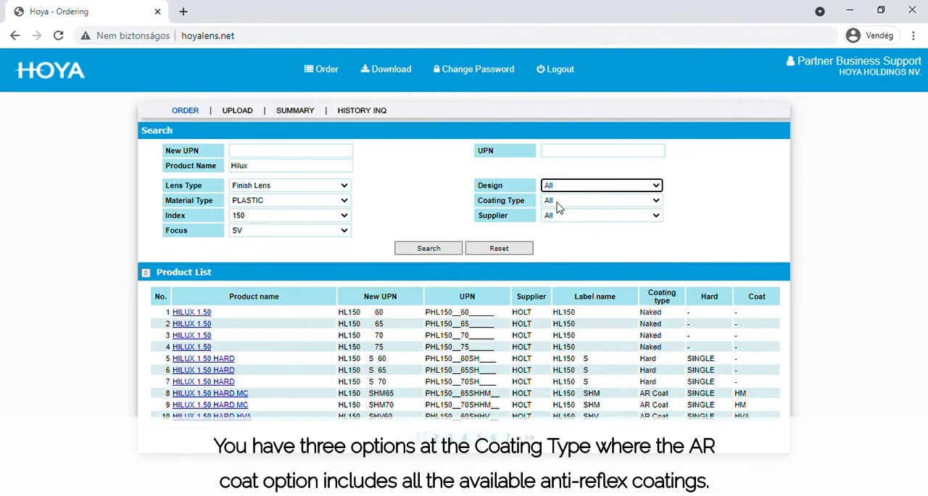
left_click(557, 203)
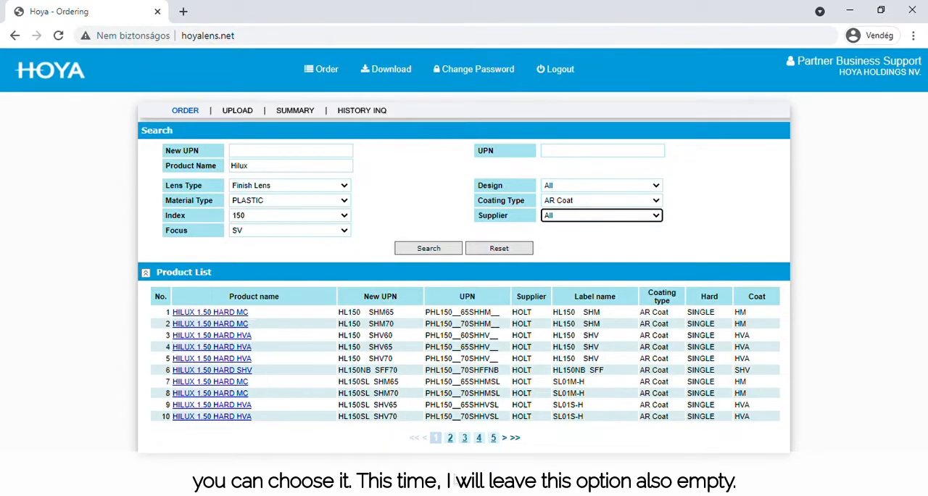
Step: Find HILUX 1.50 HARD HVL with New UPN HO150NB HVL70 on the fourth results page and open its order form
left_click(452, 439)
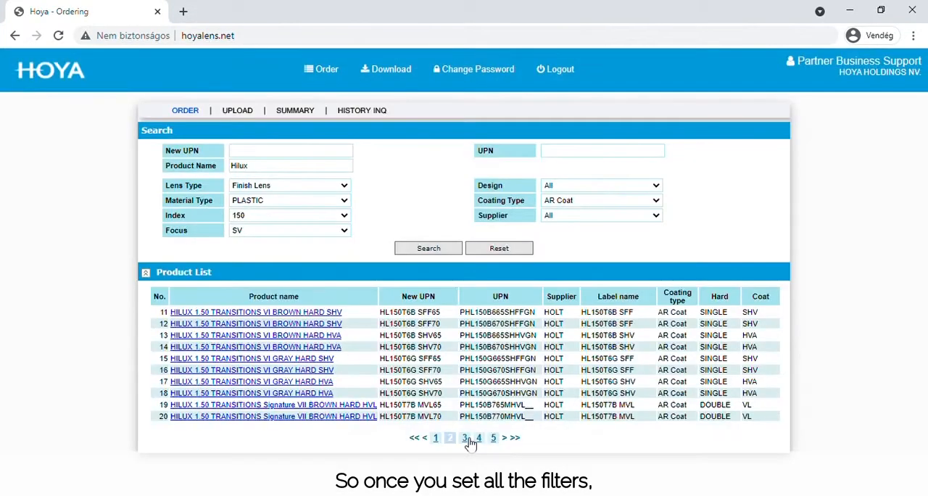
left_click(467, 438)
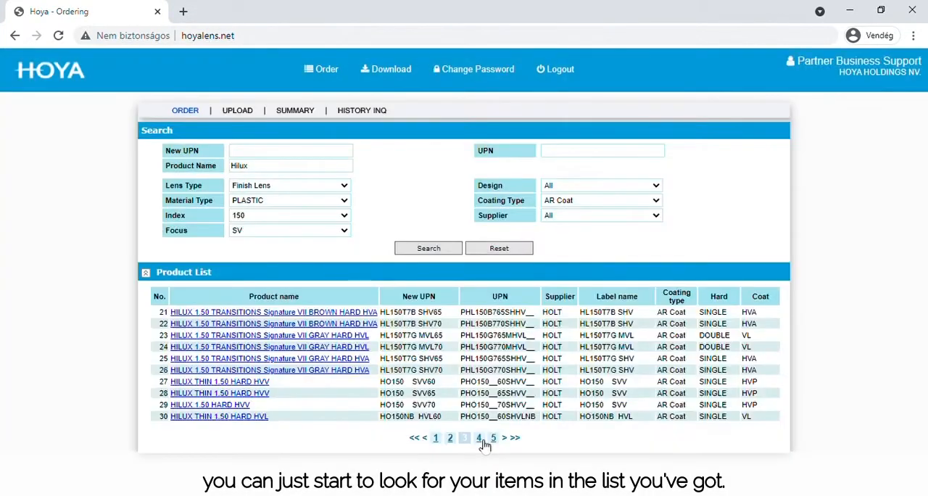
left_click(480, 440)
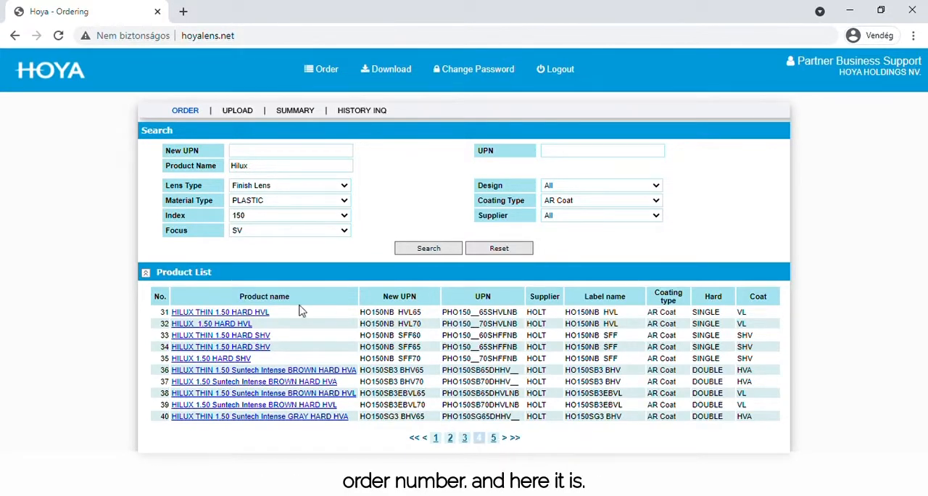
left_click(222, 330)
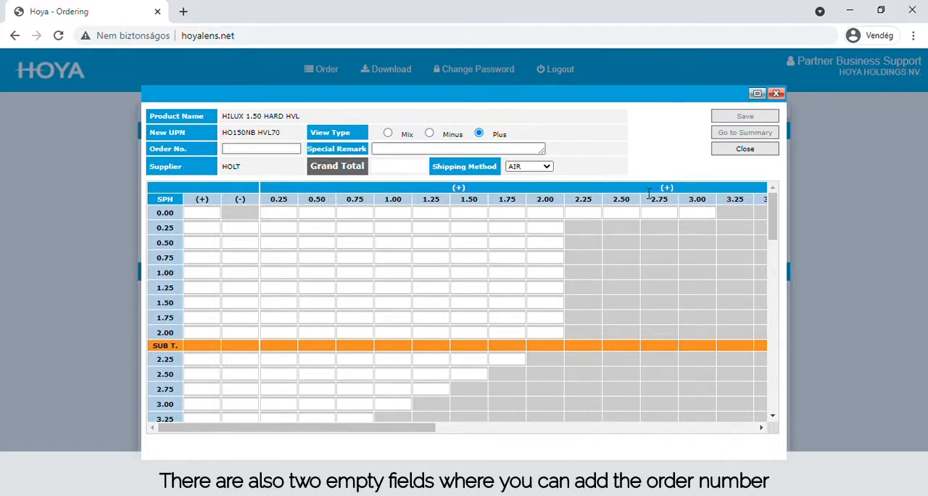
Step: Fill in the order number and enter "test" as the special remark on the order form
left_click(271, 152)
left_click(387, 155)
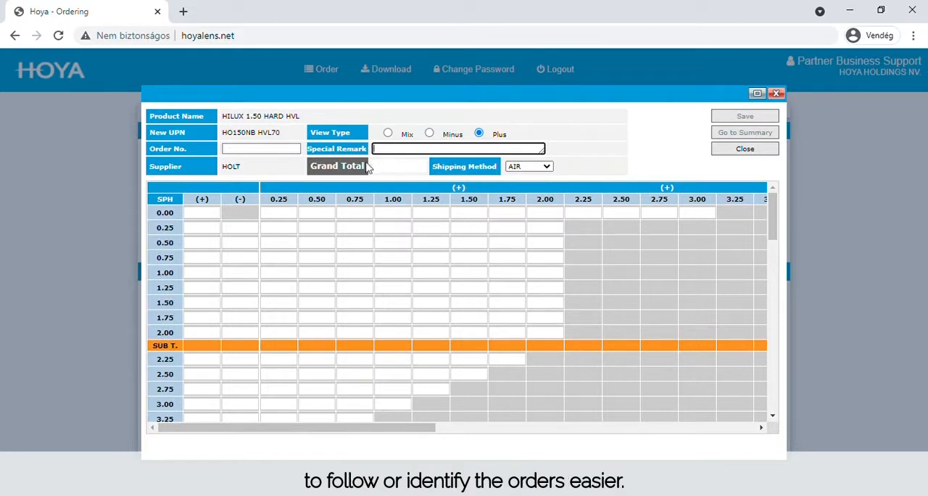
left_click(280, 150)
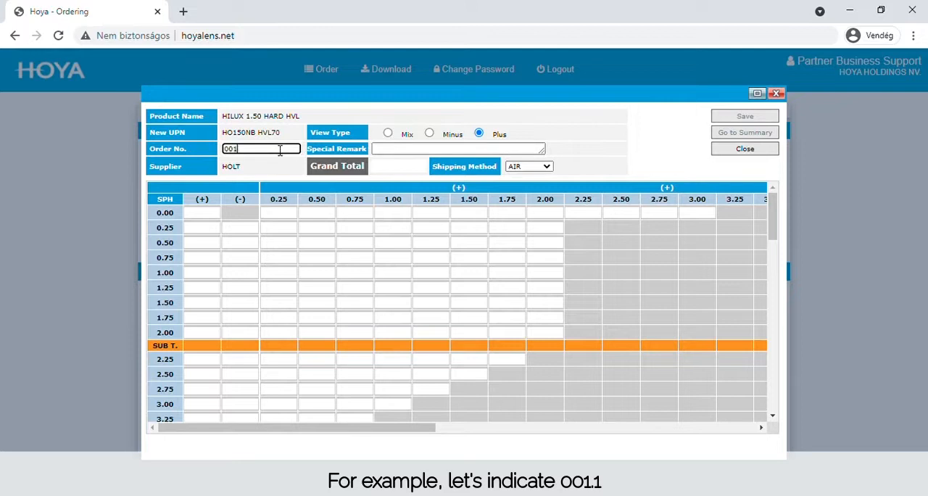
type("001.1")
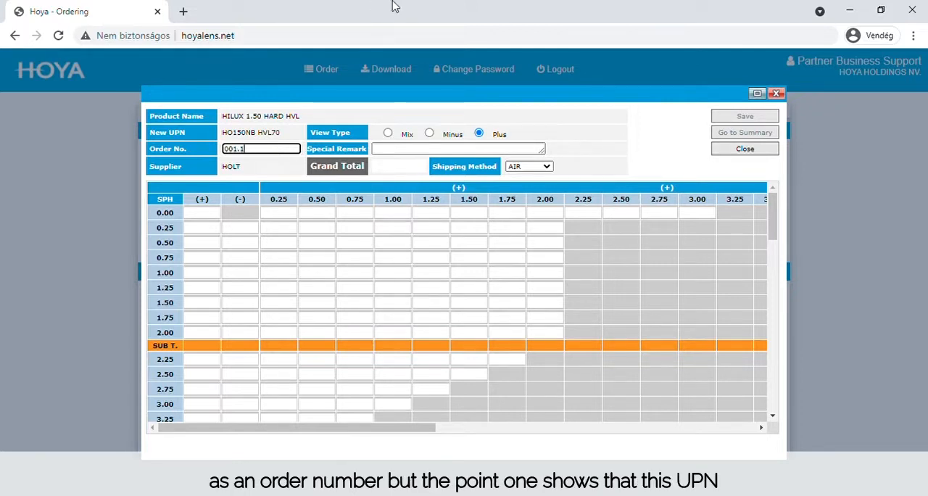
left_click(290, 168)
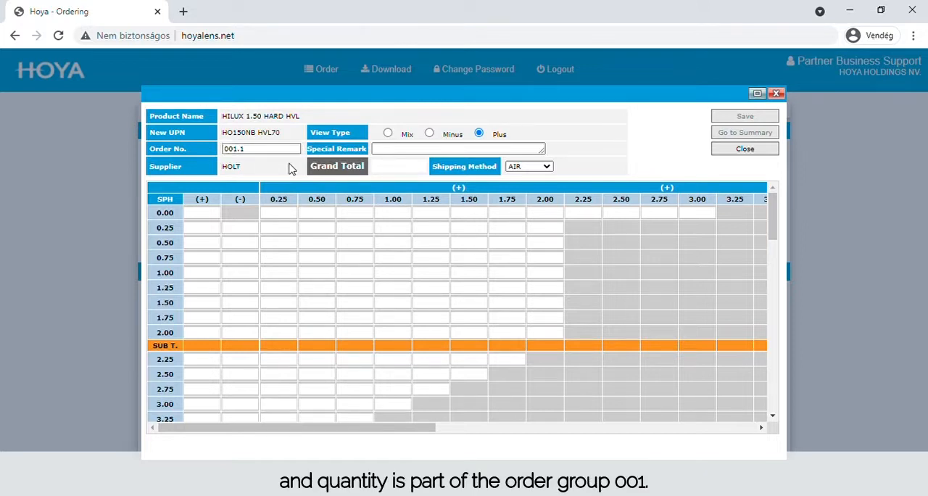
left_click(396, 152)
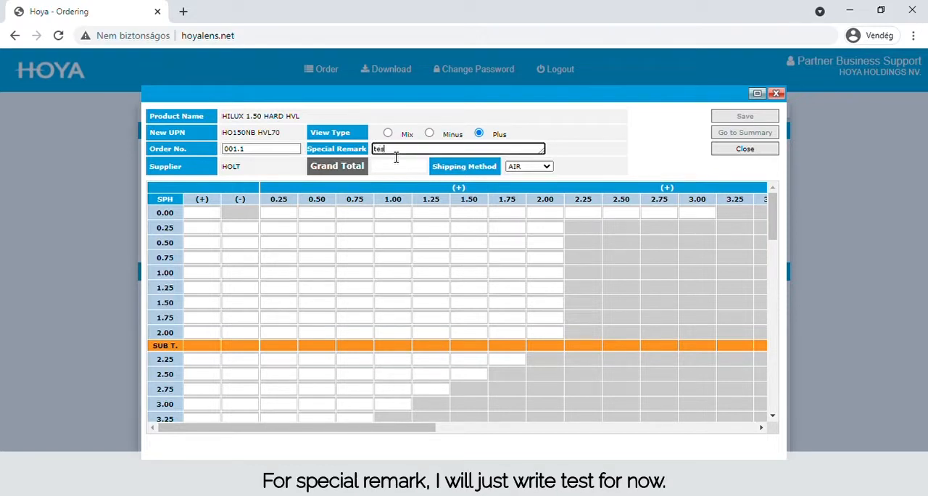
left_click(600, 155)
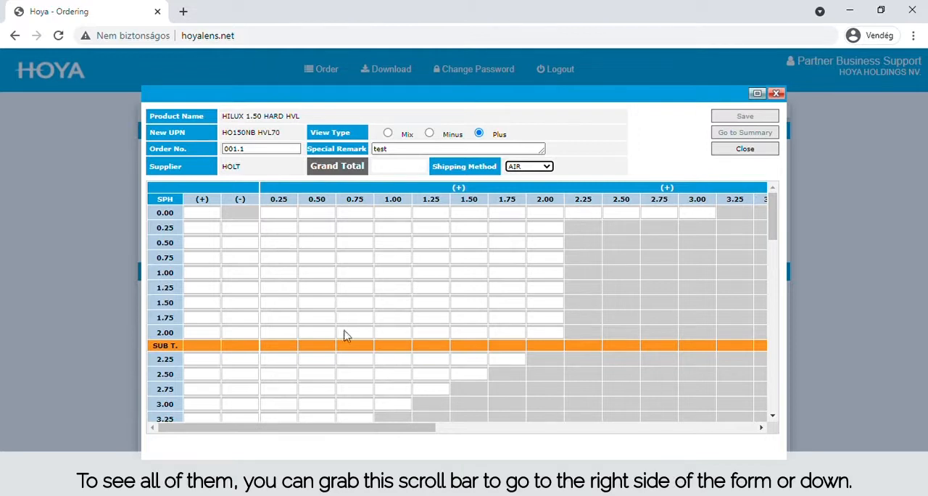
Step: Enter a quantity of 2 for the +1.00 spherical power without cylinder in the power grid
left_click_drag(331, 434, 609, 437)
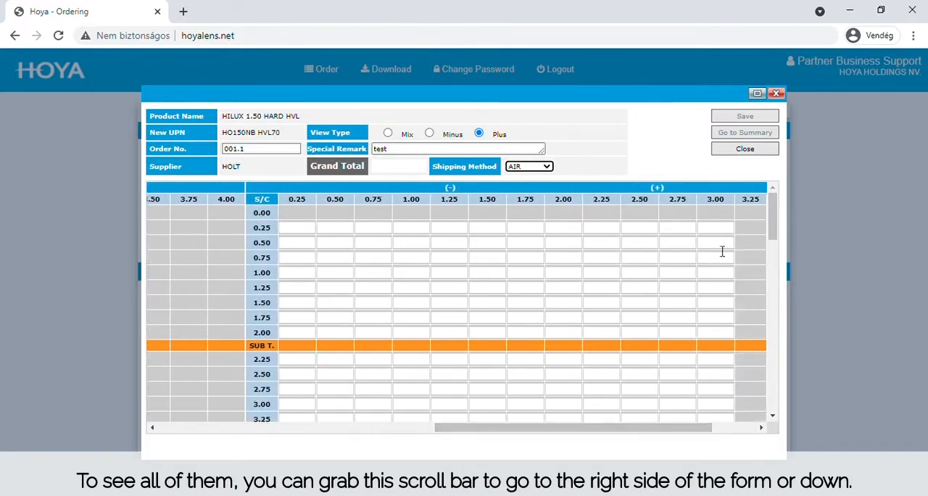
left_click_drag(773, 207, 797, 191)
left_click_drag(563, 435, 245, 435)
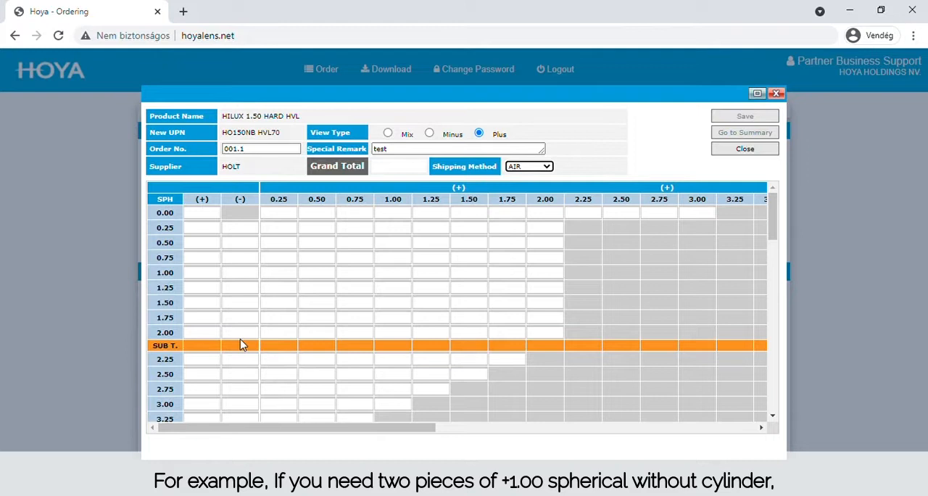
left_click(208, 277)
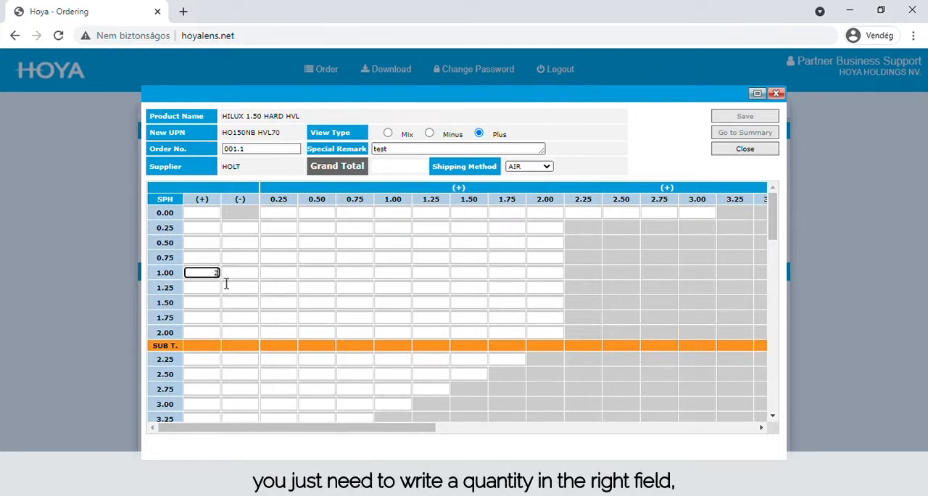
left_click(282, 179)
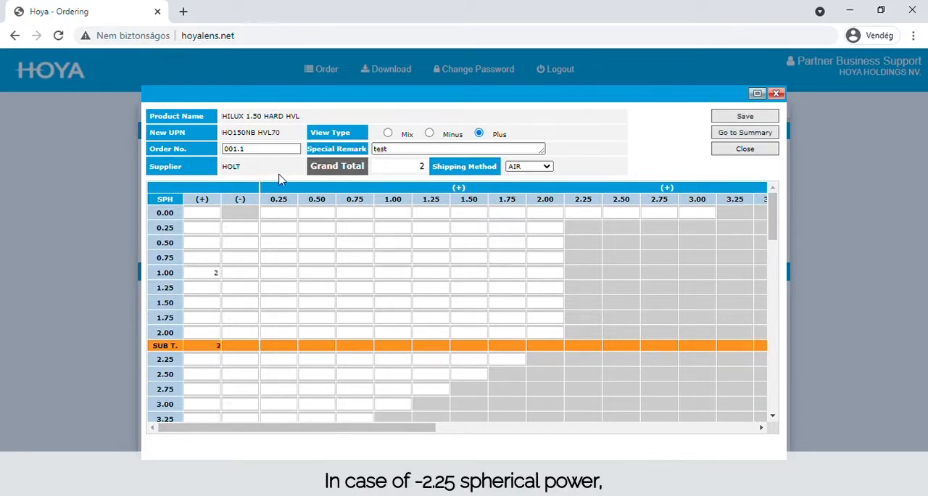
Step: Enter a quantity of 3 for the -2.25 spherical power without cylinder
left_click(249, 365)
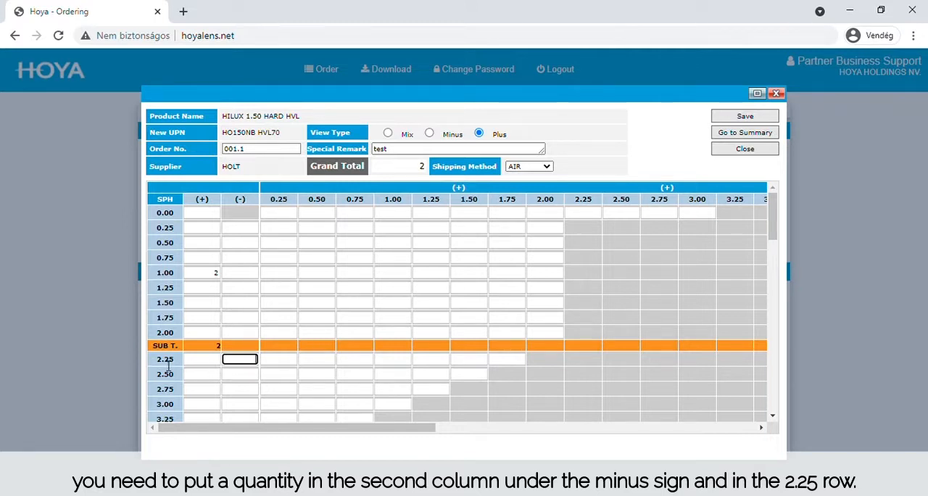
type("3")
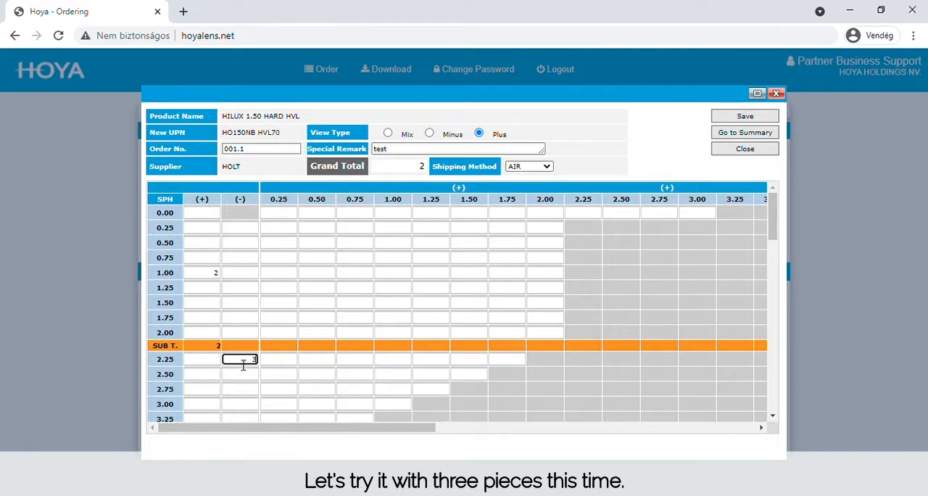
key("Return")
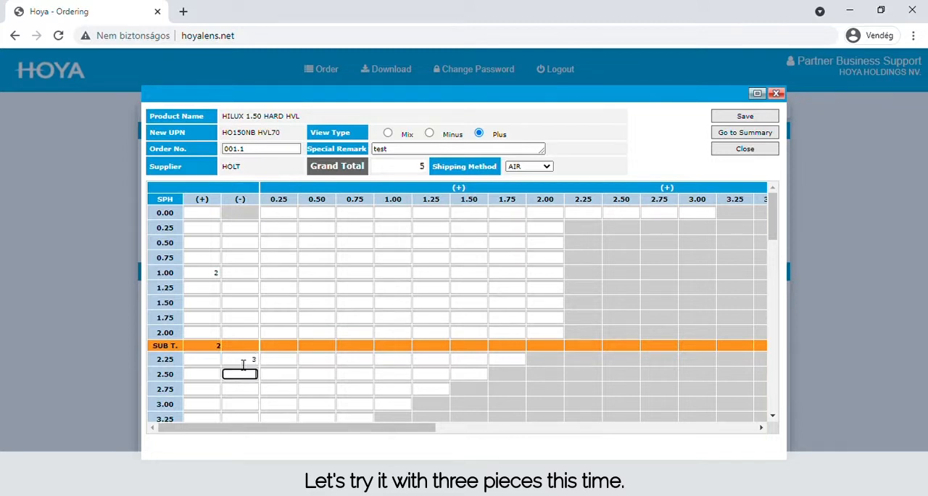
left_click(308, 194)
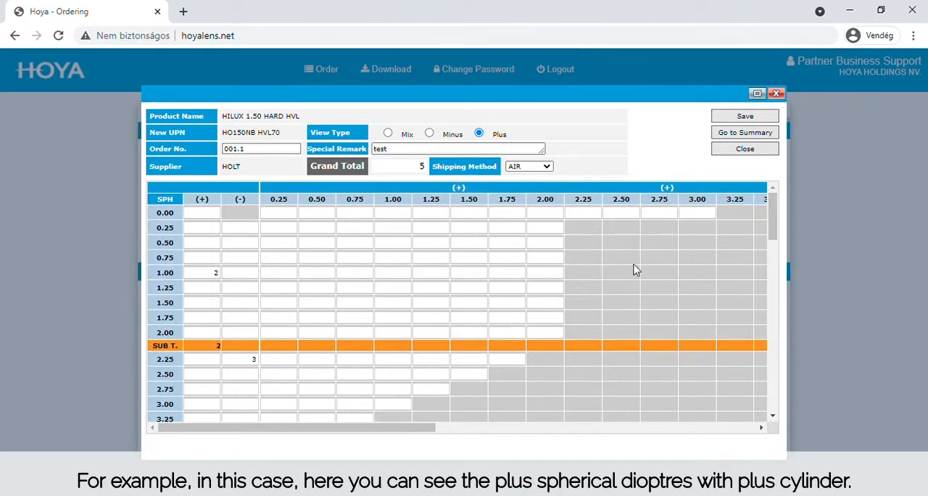
Step: Enter a quantity of 2 for the -1.00 spherical power with +0.50 cylinder and update the grand total
left_click_drag(348, 429, 607, 433)
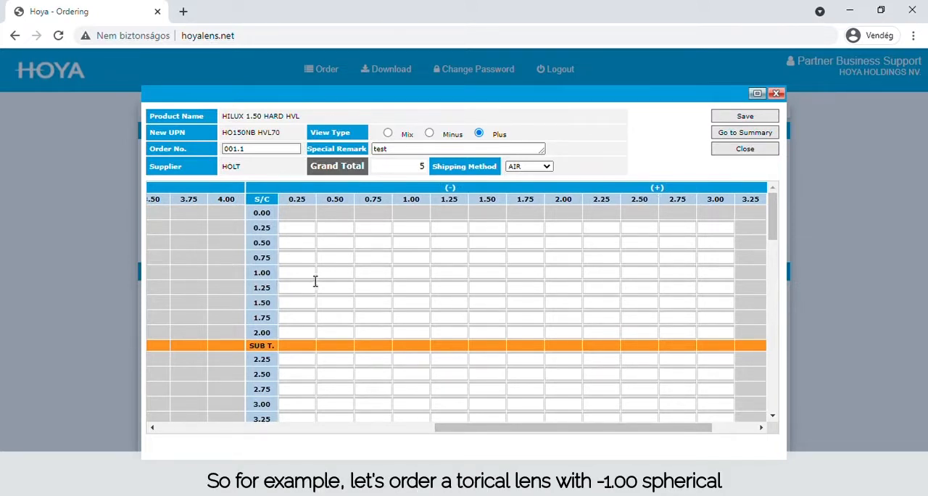
left_click(350, 280)
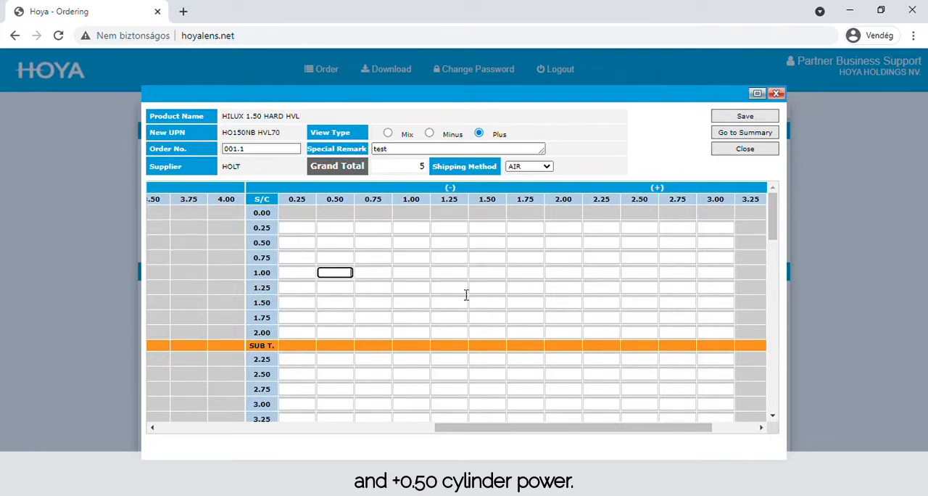
type("2")
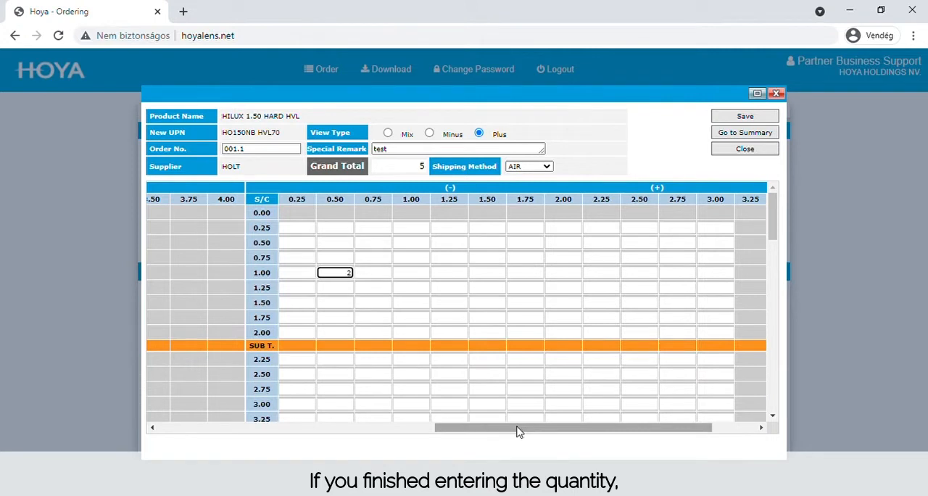
left_click_drag(518, 430, 235, 427)
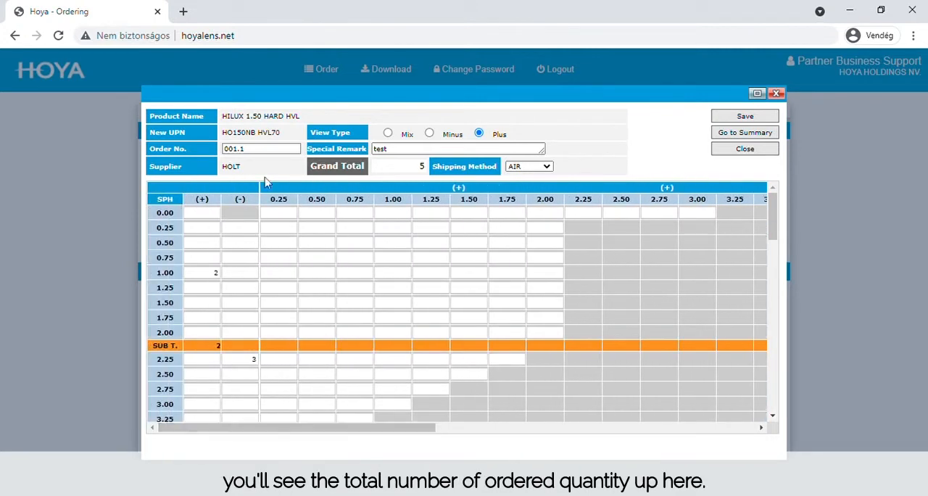
left_click(387, 173)
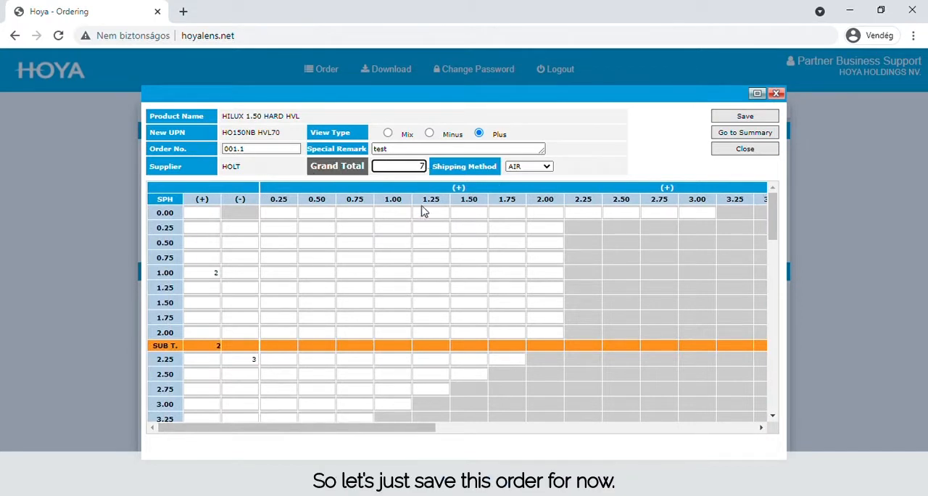
Step: Save the manual HILUX 1.50 HARD HVL order and close its order form
left_click(765, 117)
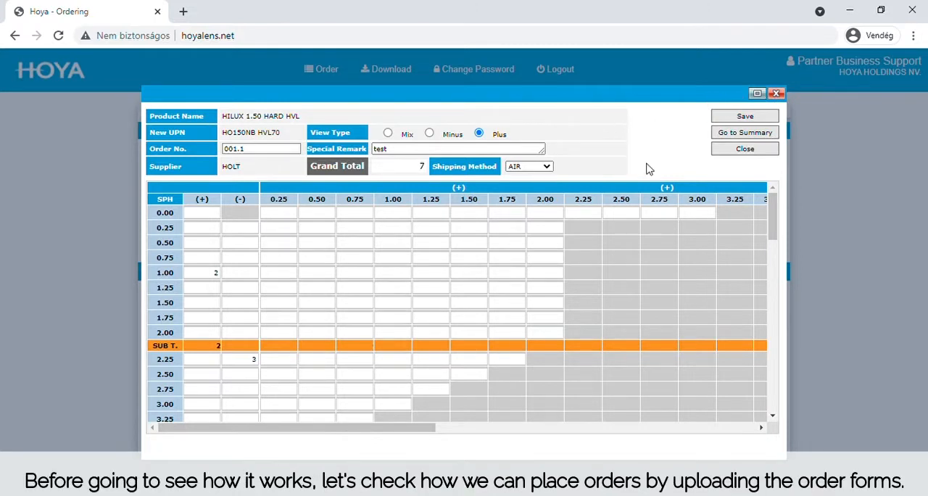
left_click(729, 154)
left_click(545, 115)
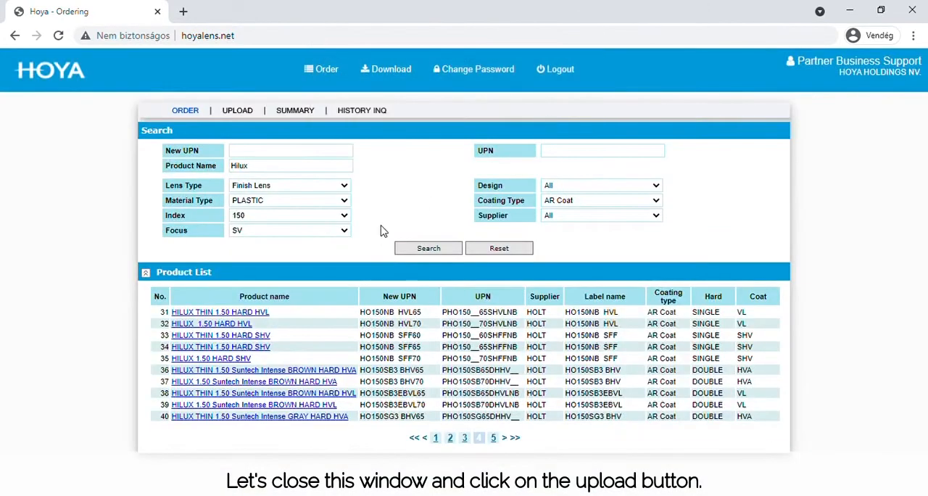
Step: Go to the order form upload page and read the description of HVEU_FinishSingle_Template.xlsm
left_click(254, 112)
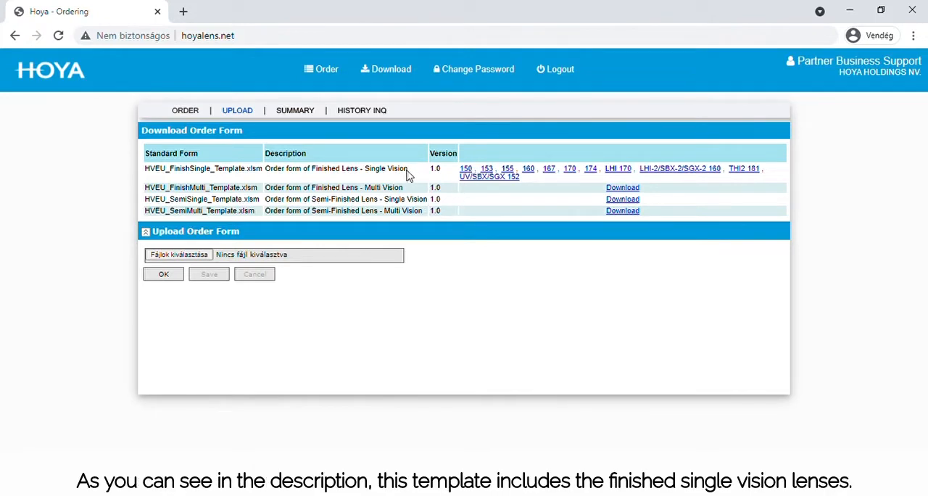
left_click_drag(409, 171, 313, 175)
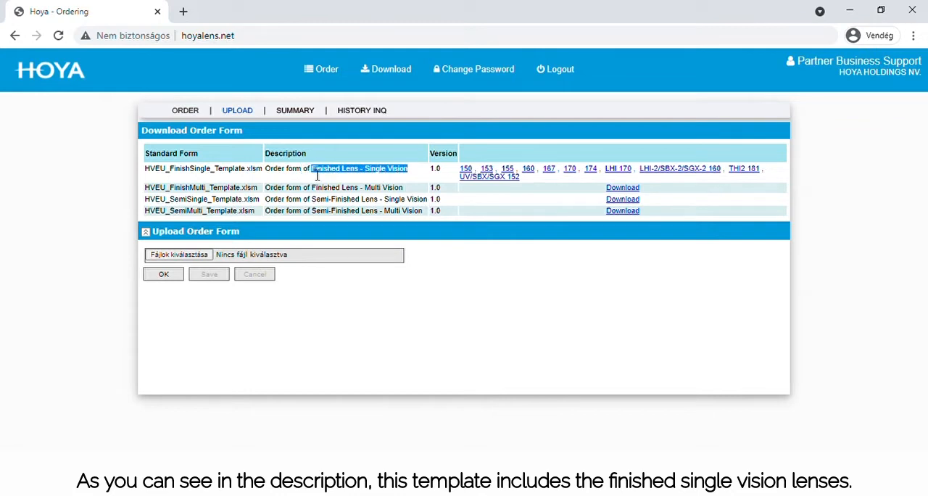
left_click(368, 211)
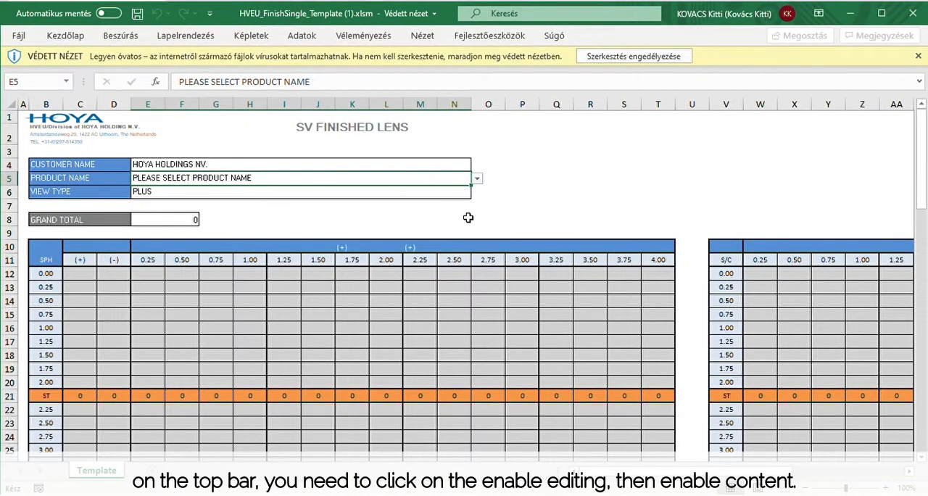
Step: Enable editing of the single vision template in Excel and set its product name to HILUX THIN 1.50 HARD HVL / HO150NB HVL65
left_click(607, 57)
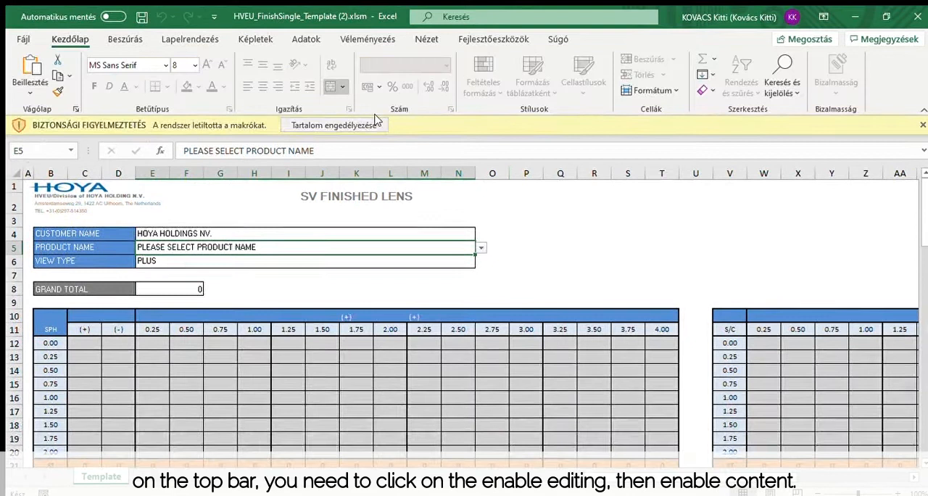
left_click(374, 124)
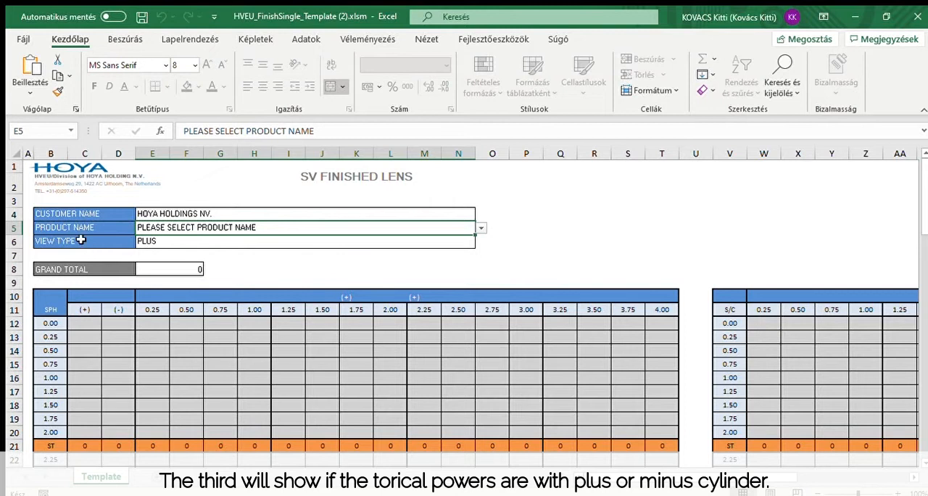
left_click(183, 245)
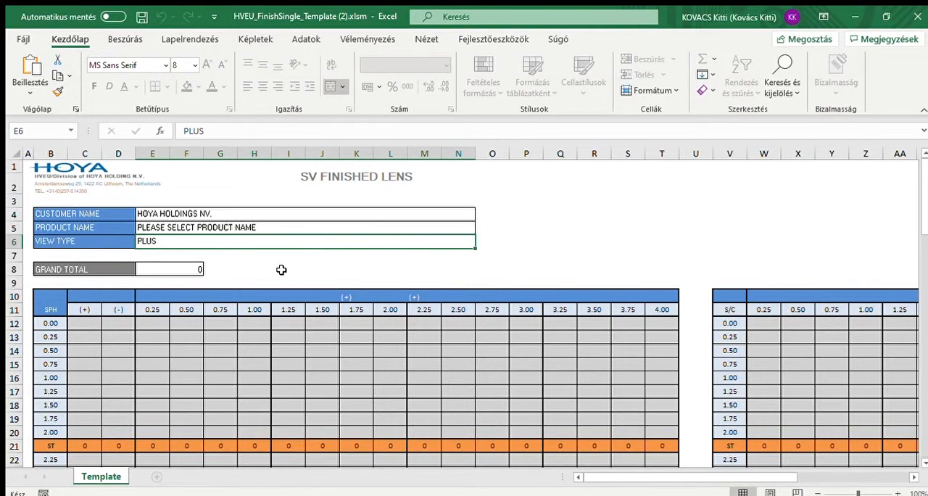
left_click(464, 226)
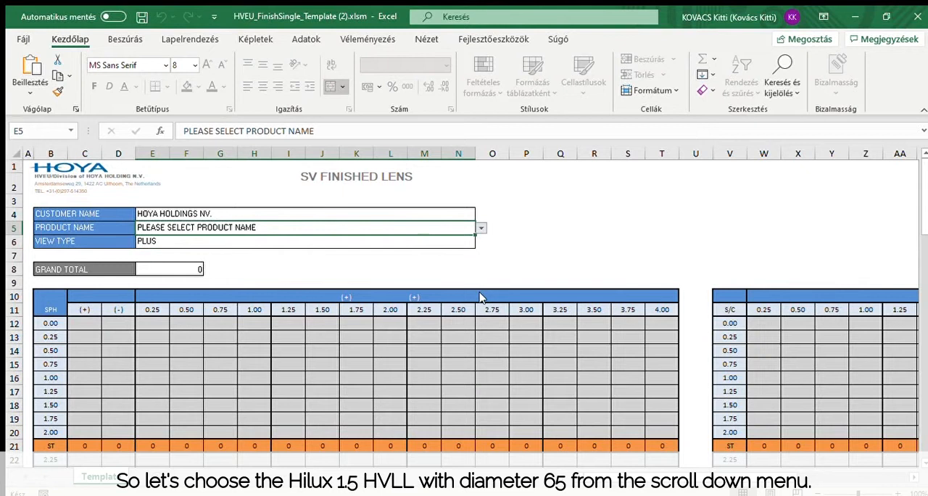
left_click(287, 246)
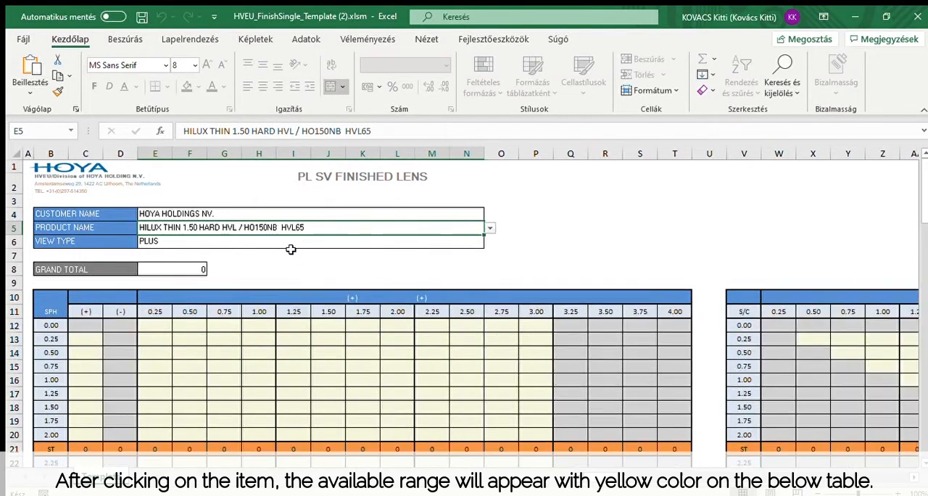
Step: Enter a quantity of 10 for the 0.75 spherical power with +1.00 cylinder in the template and check the grand total
scroll(276, 273, "down", 1)
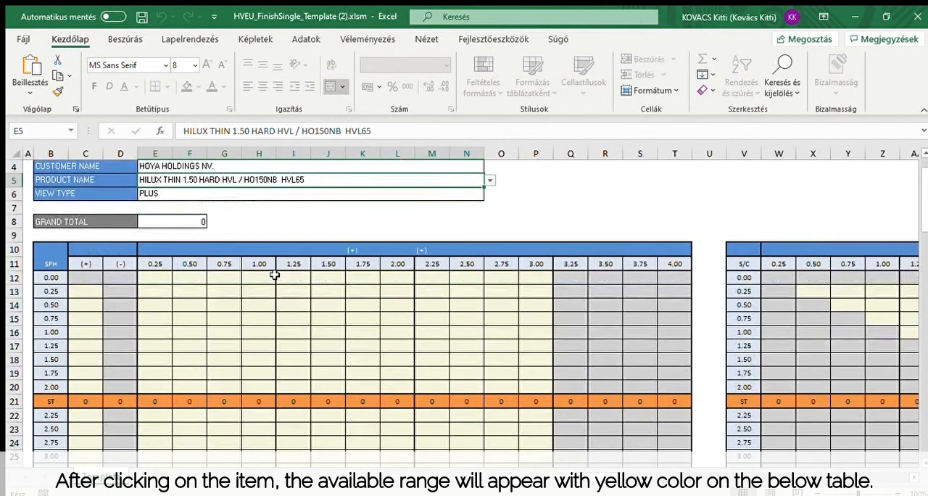
scroll(151, 279, "down", 1)
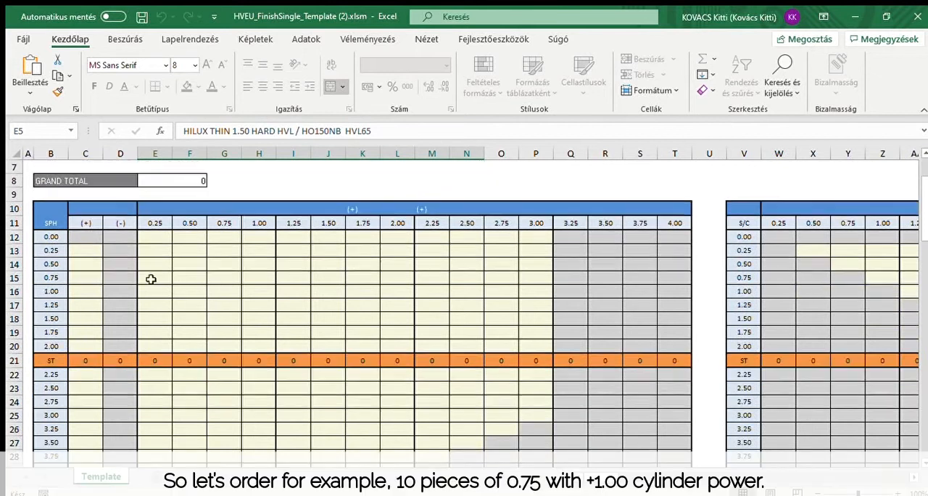
left_click(254, 279)
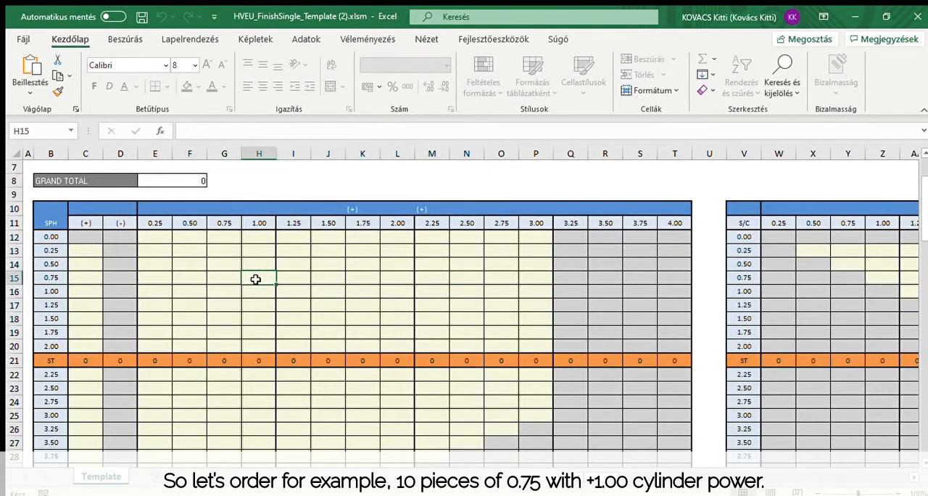
type("10")
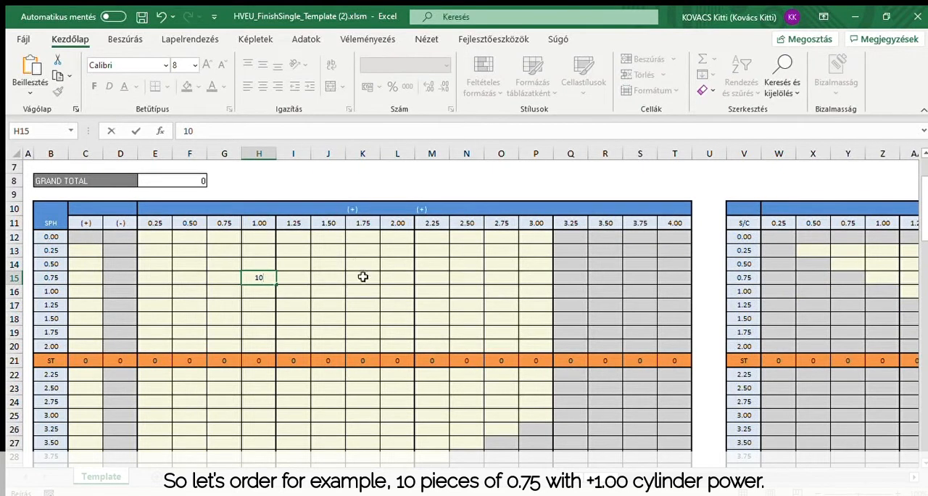
left_click(363, 277)
scroll(357, 367, "up", 1)
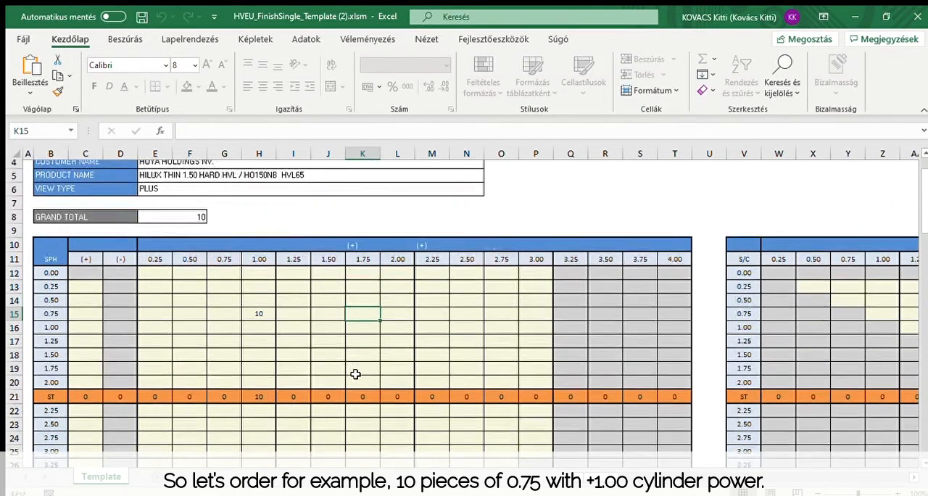
left_click_drag(164, 220, 121, 219)
left_click(239, 224)
scroll(247, 217, "up", 1)
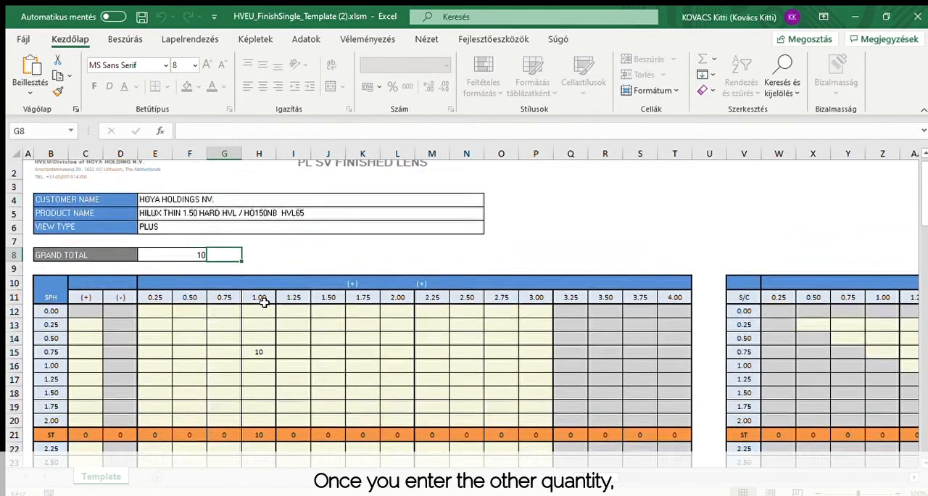
Step: Save the filled-in order template and close the workbook
left_click(142, 16)
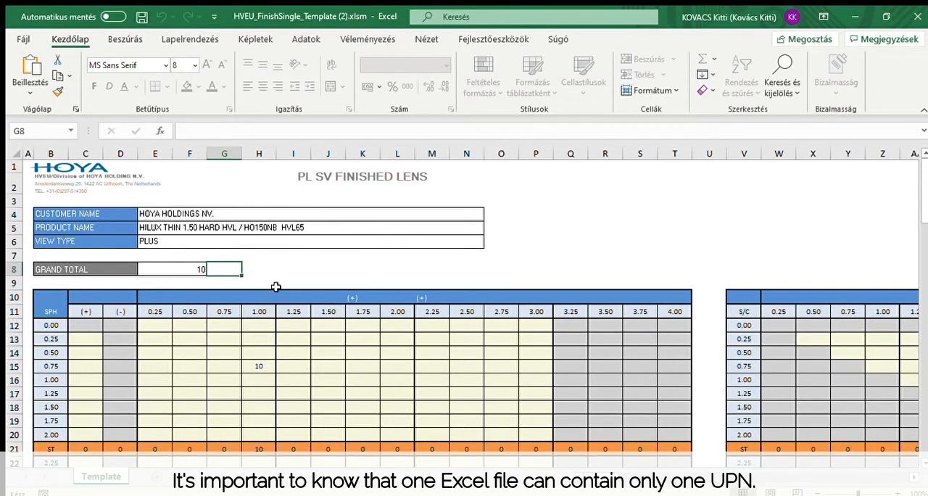
left_click(525, 244)
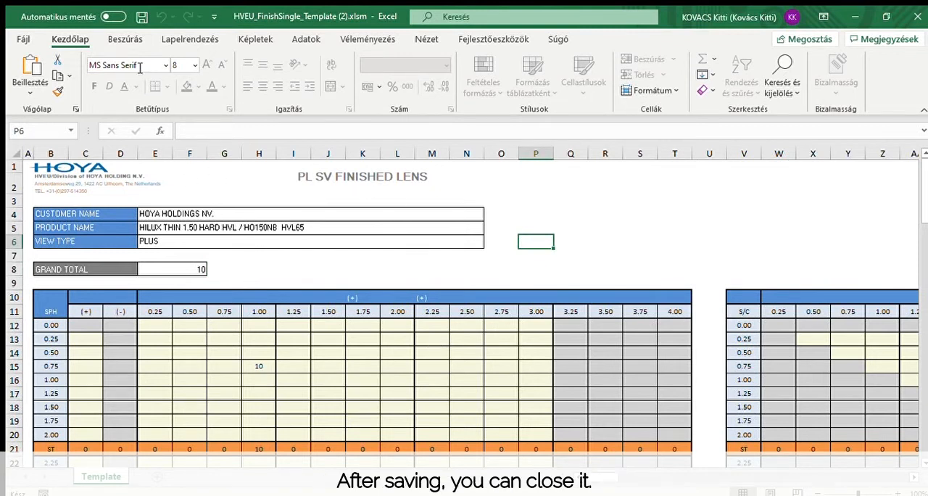
left_click(917, 16)
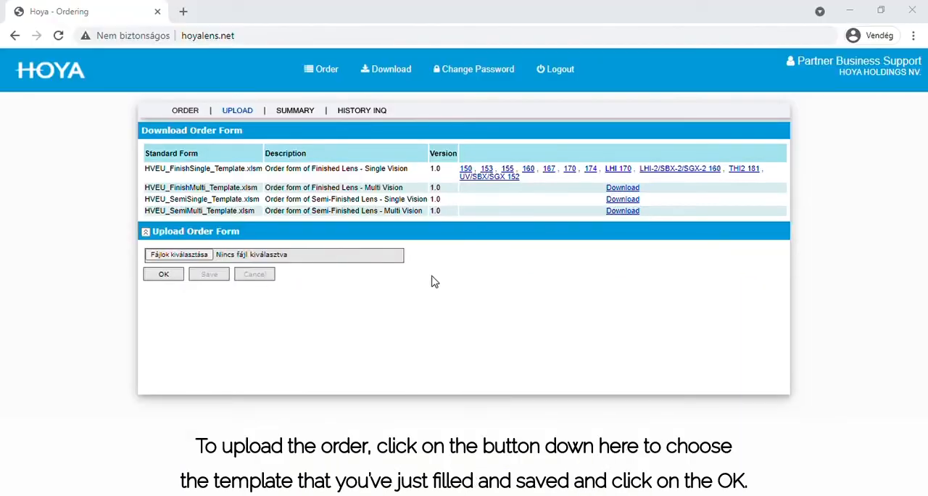
Step: Upload the saved order file HO150NB HVL65.xlsm on the Hoya ordering site
left_click(188, 262)
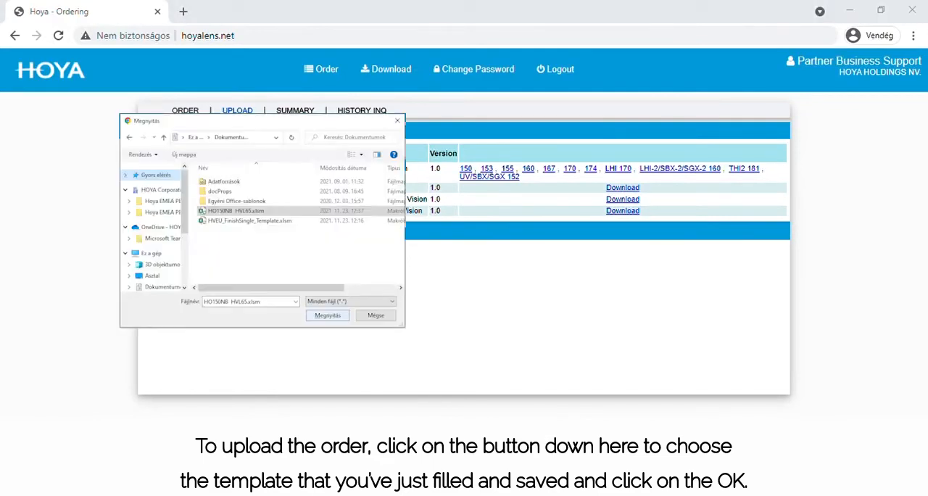
left_click(327, 315)
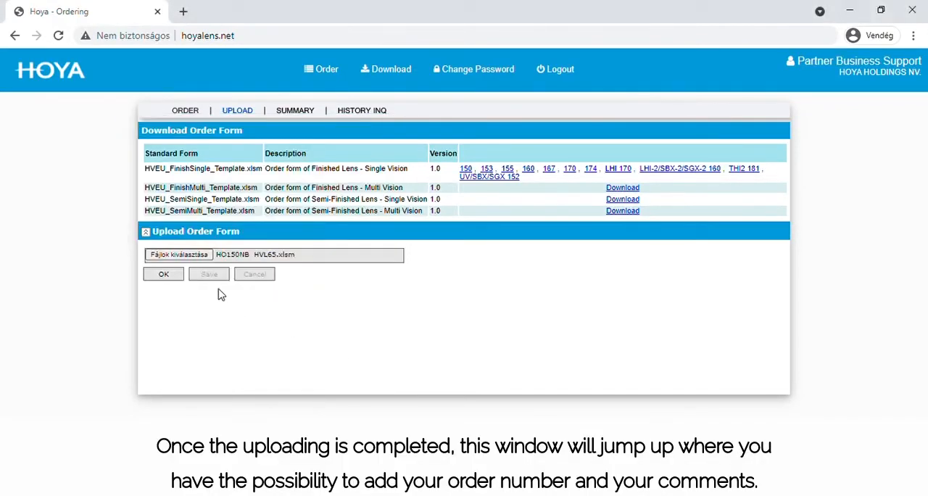
left_click(184, 274)
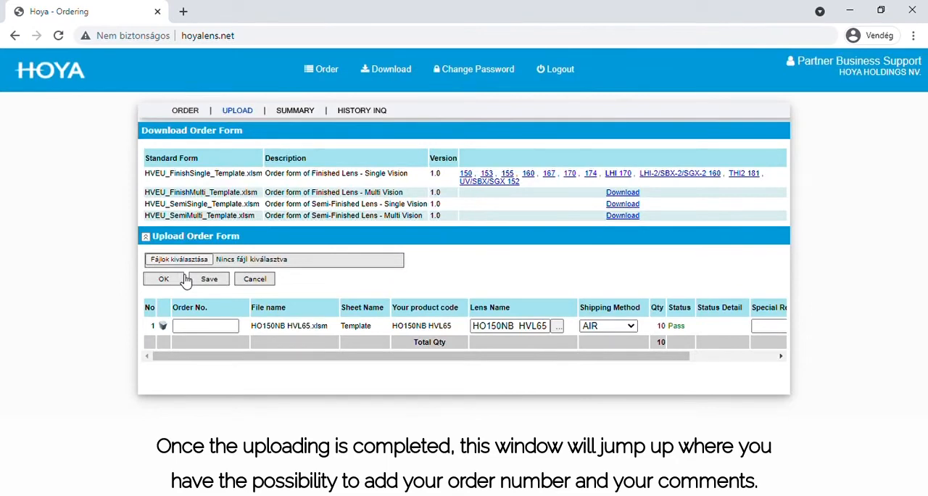
Step: Fill in the order number for the uploaded HO150NB HVL65 order, keep AIR shipping, and save the order
left_click(227, 329)
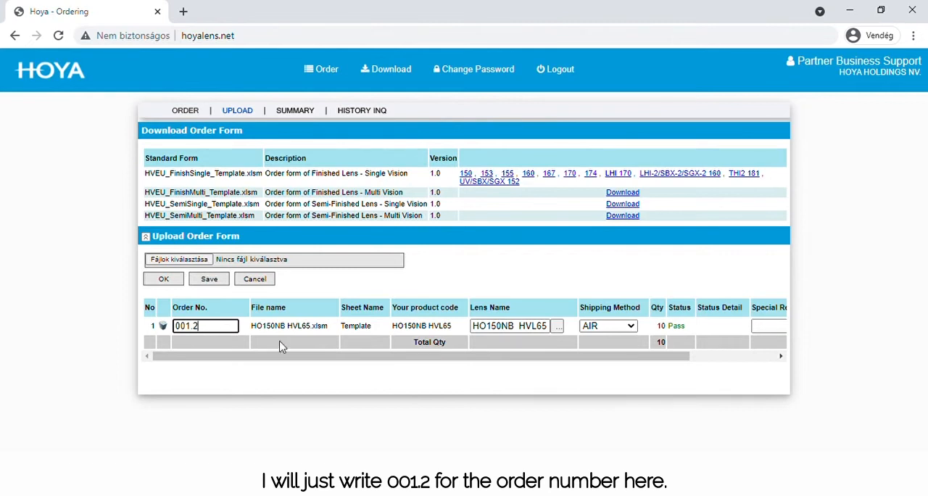
left_click_drag(290, 357, 380, 356)
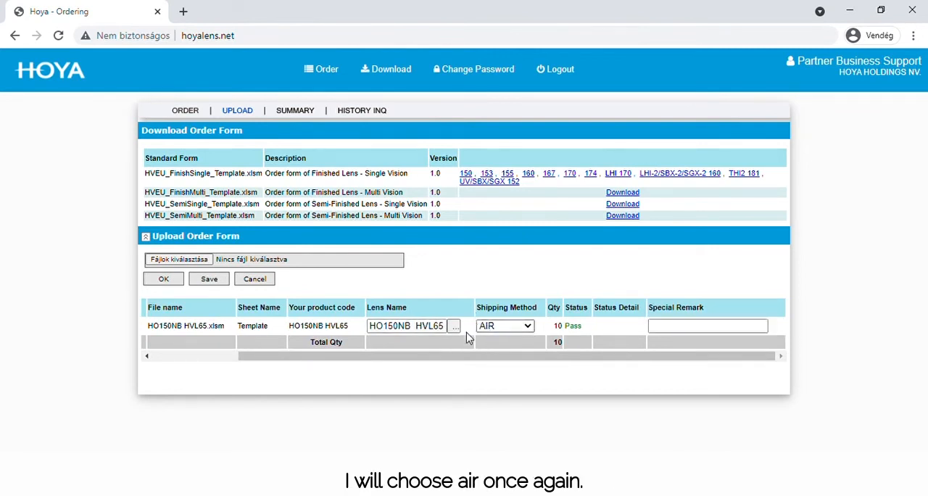
left_click_drag(466, 356, 330, 360)
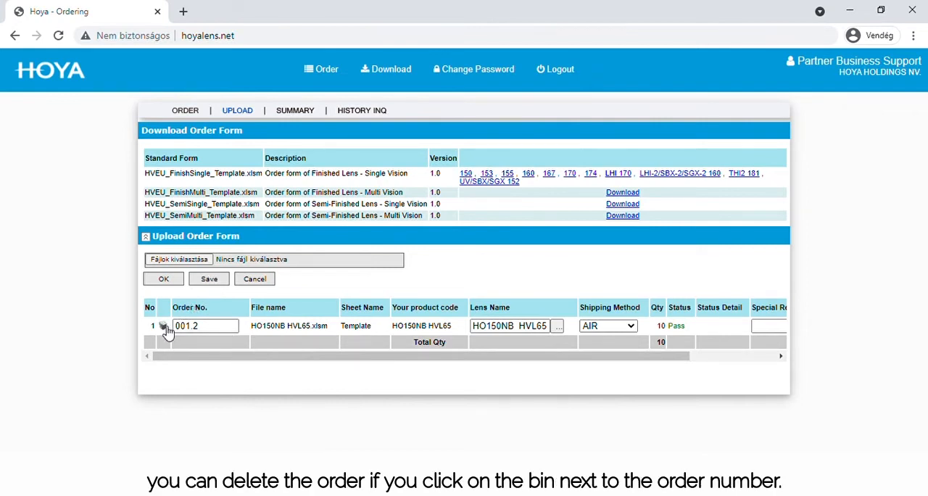
left_click(208, 280)
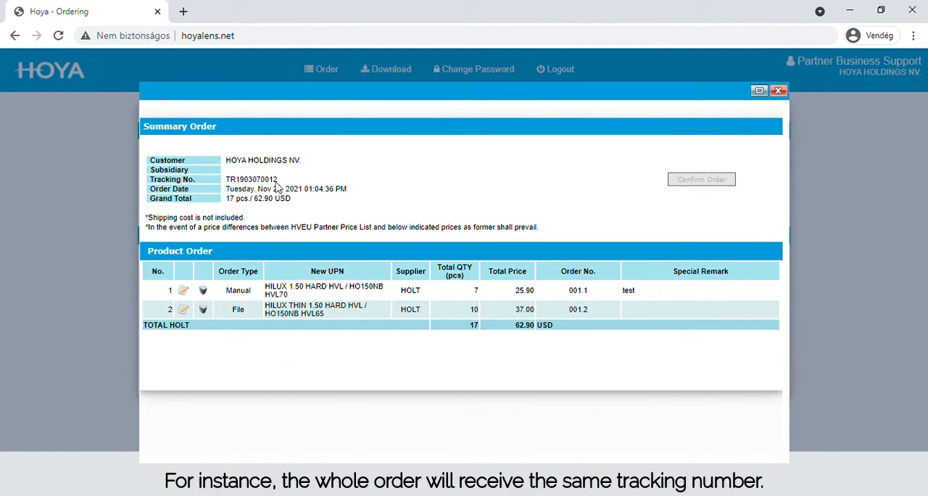
Step: Check the tracking number and grand total in the order summary window, close it, and reopen the order list from the summary page
left_click_drag(279, 179, 149, 182)
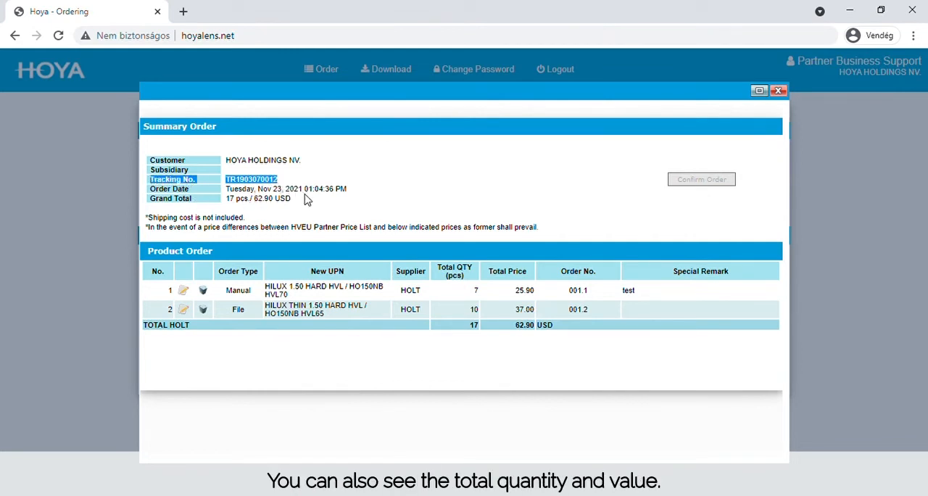
left_click(300, 200)
left_click_drag(299, 201, 148, 203)
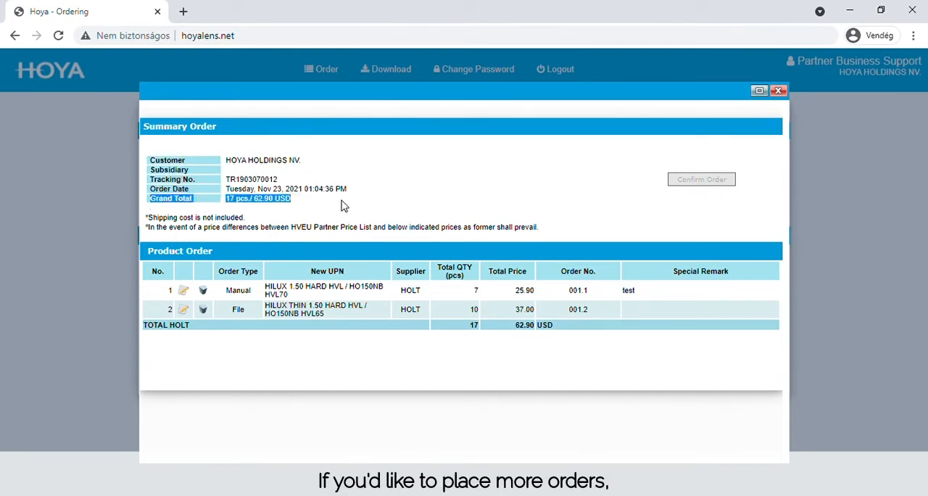
left_click(343, 206)
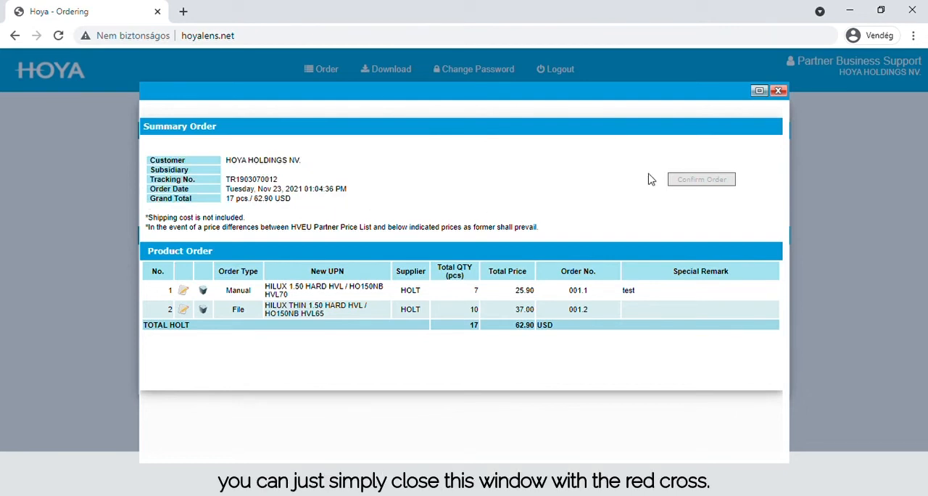
left_click(778, 91)
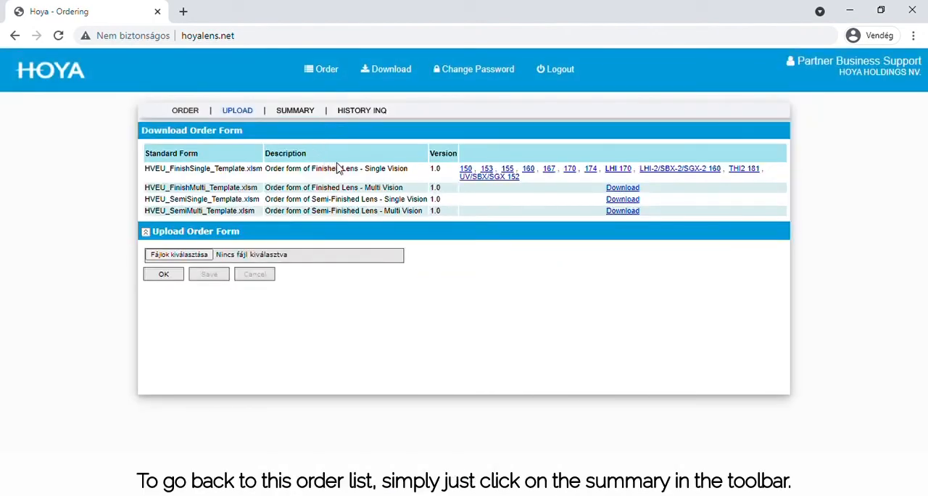
left_click(301, 110)
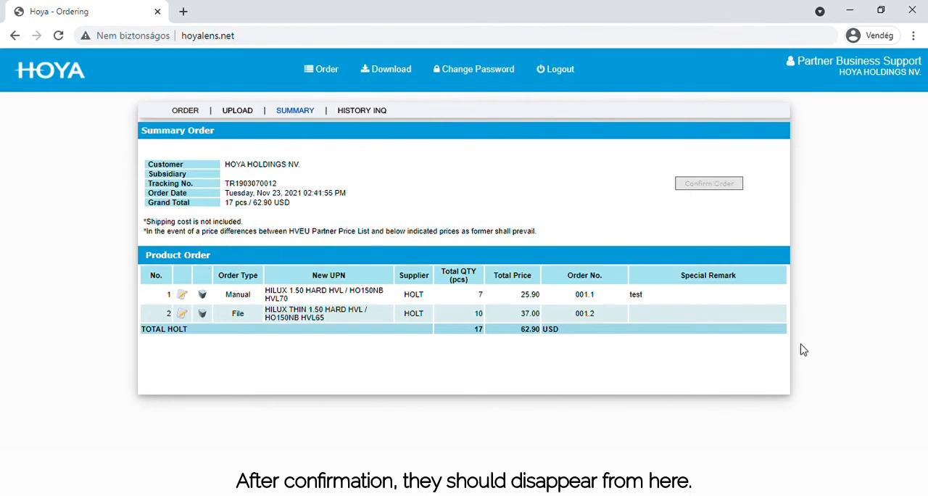
Step: Search the order history for all orders placed from 01-Aug-21 to 23-Nov-21
left_click(360, 112)
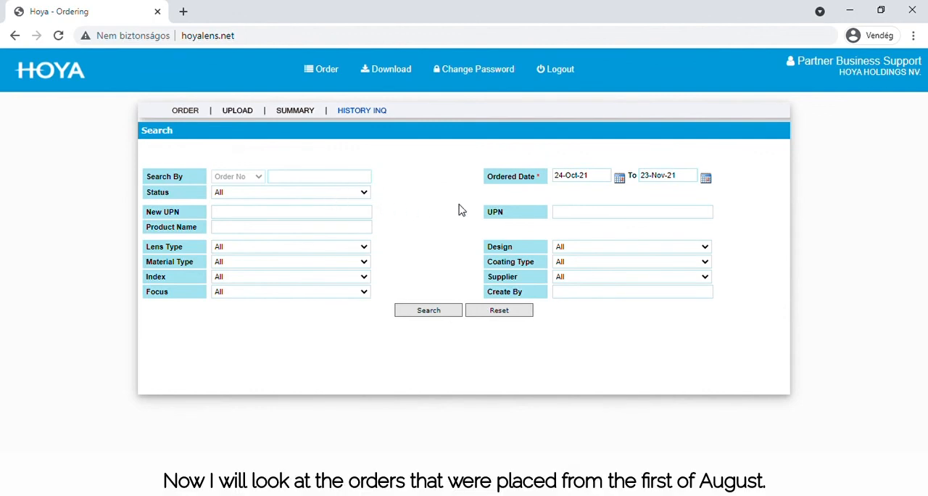
left_click(622, 181)
left_click(561, 191)
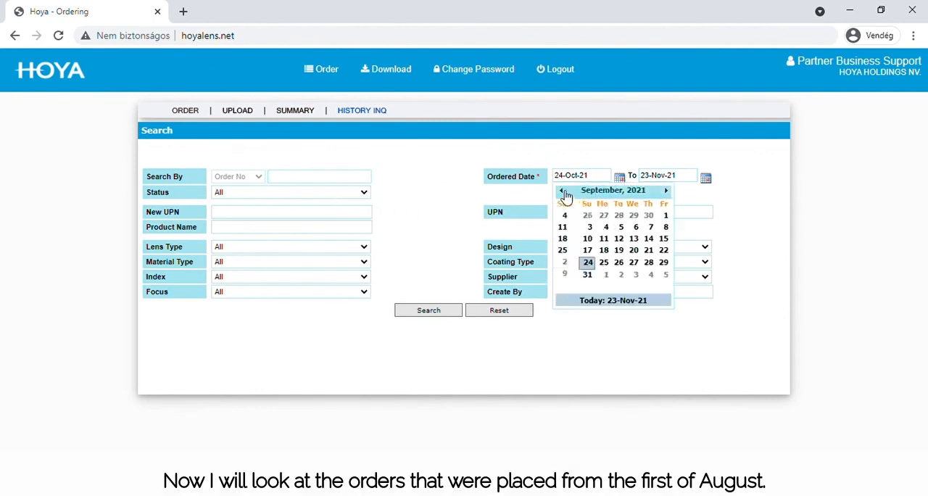
left_click(561, 191)
left_click(572, 227)
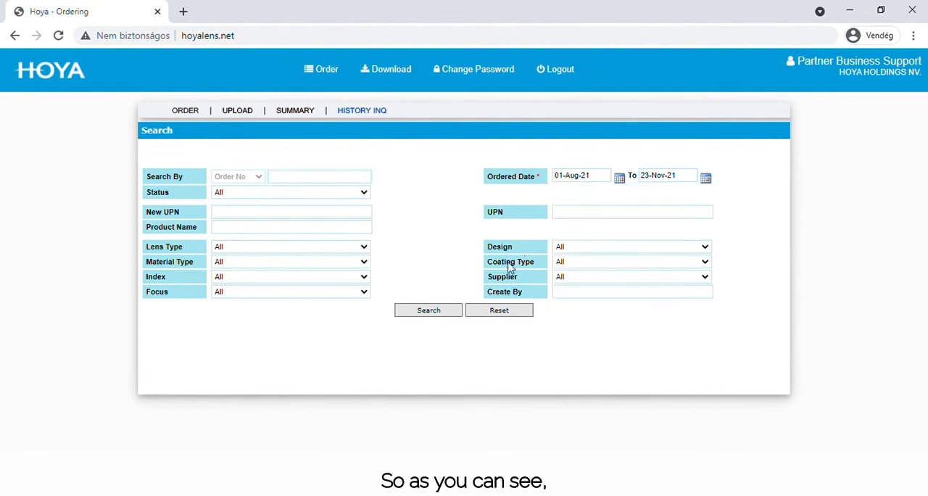
left_click(439, 311)
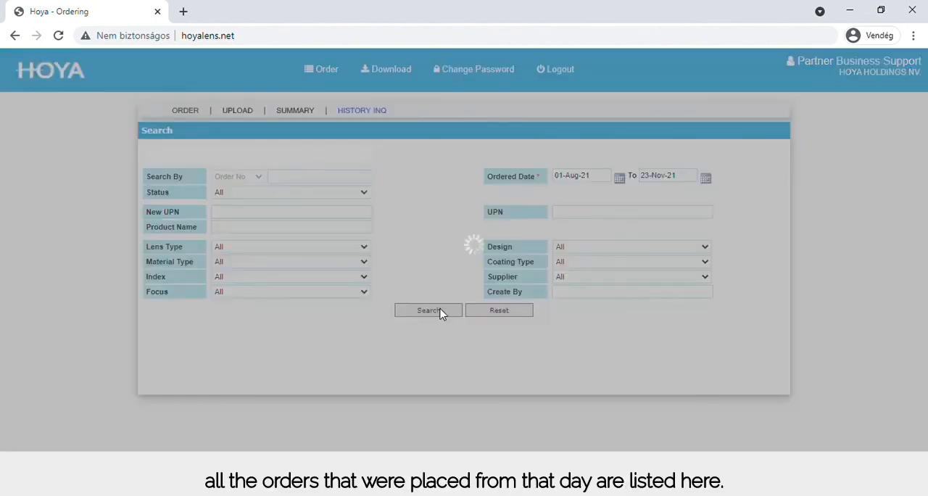
Step: Examine the Reserved Quantity column in the history results and download the history report as an Excel file
scroll(445, 311, "down", 1)
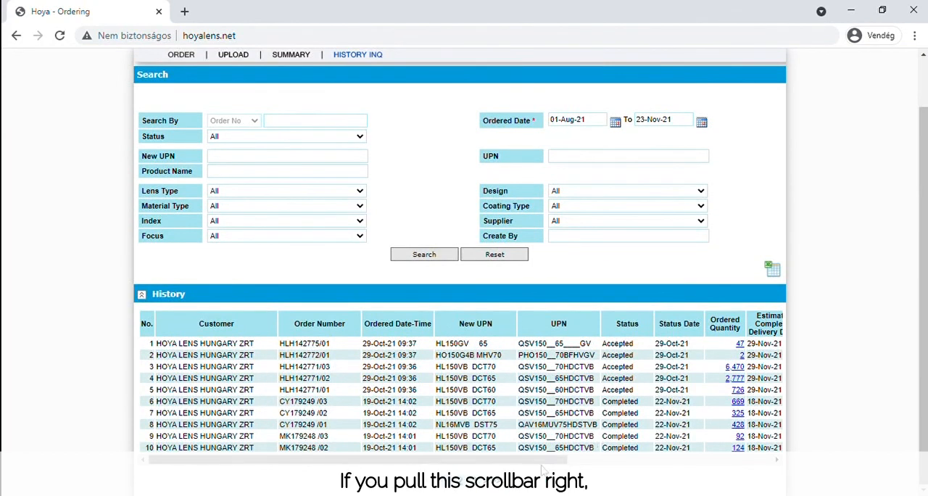
left_click_drag(408, 468, 647, 455)
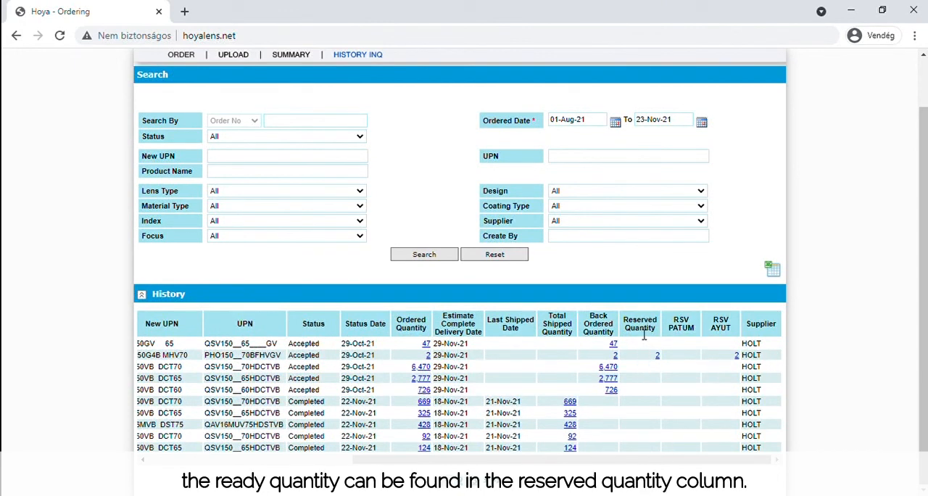
left_click_drag(657, 332, 630, 329)
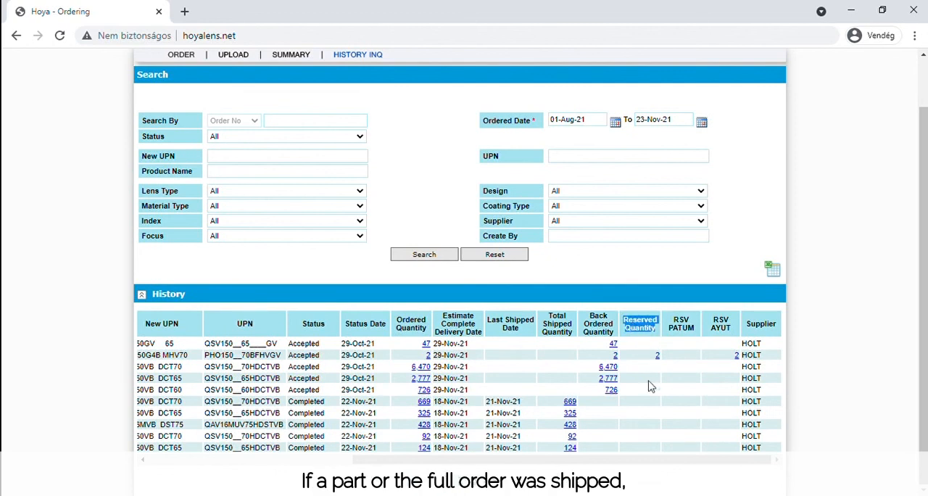
left_click(650, 328)
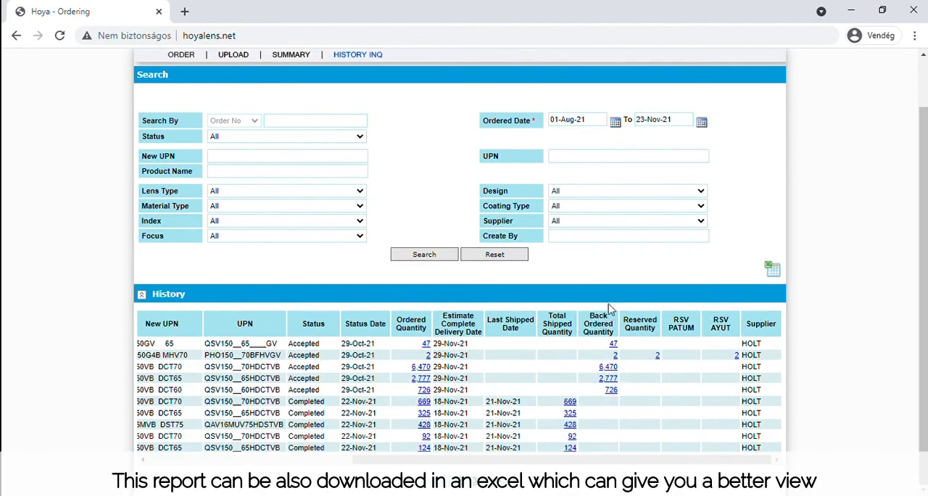
left_click(772, 269)
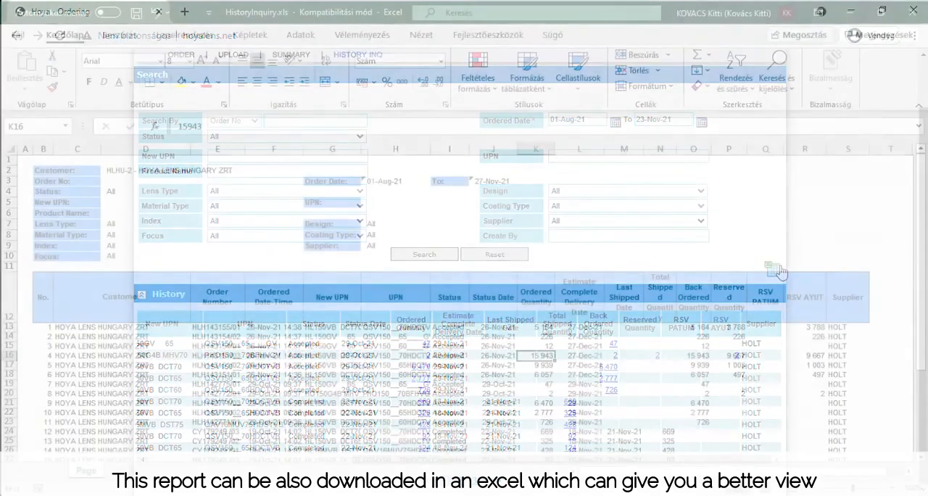